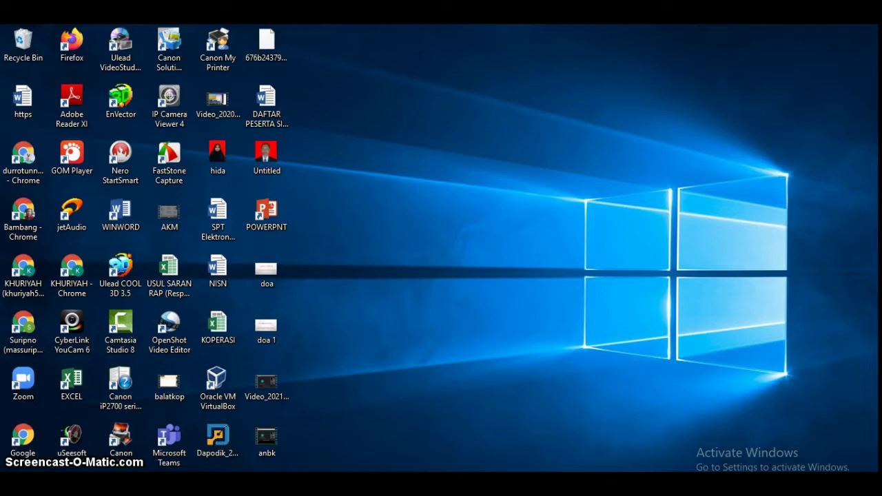
# - Launch Chrome in a maximized window and start entering sitara.tapera in the address bar
pyautogui.doubleClick(28, 441)
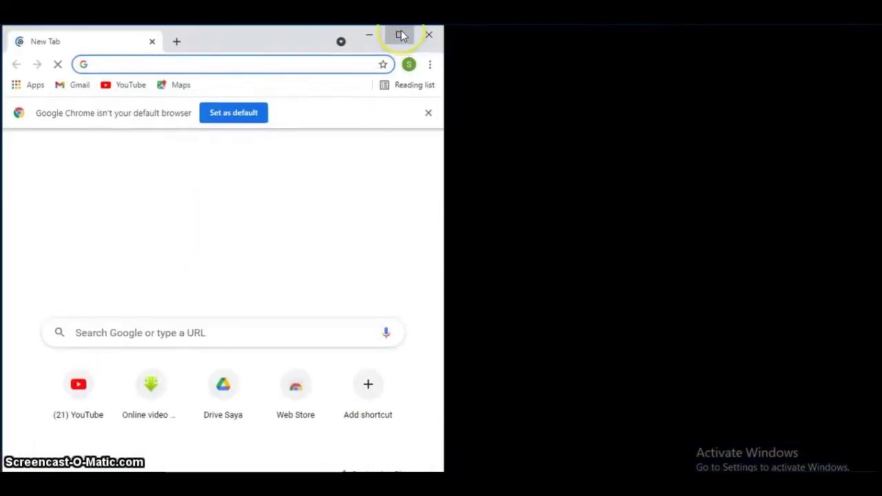
pyautogui.click(400, 33)
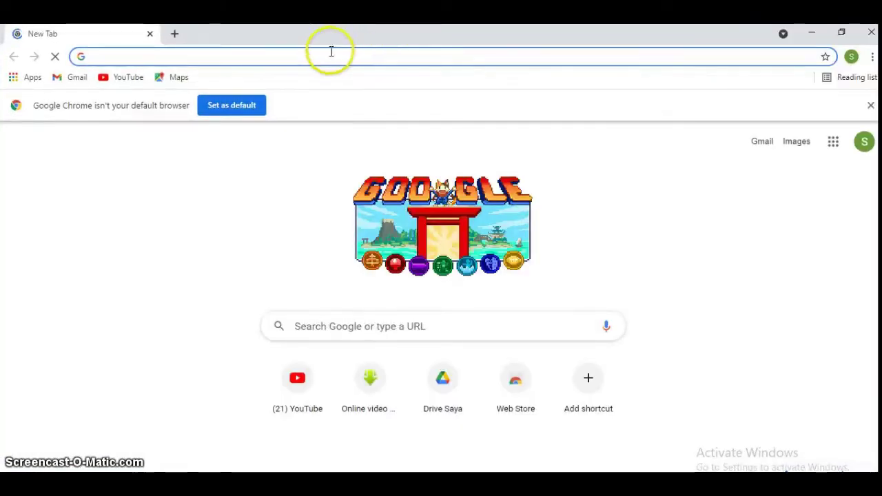
pyautogui.click(330, 54)
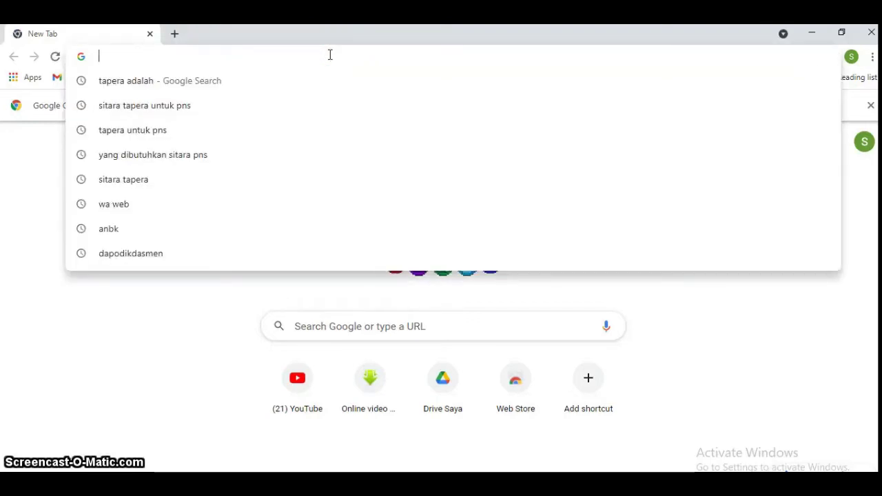
pyautogui.write('sitar')
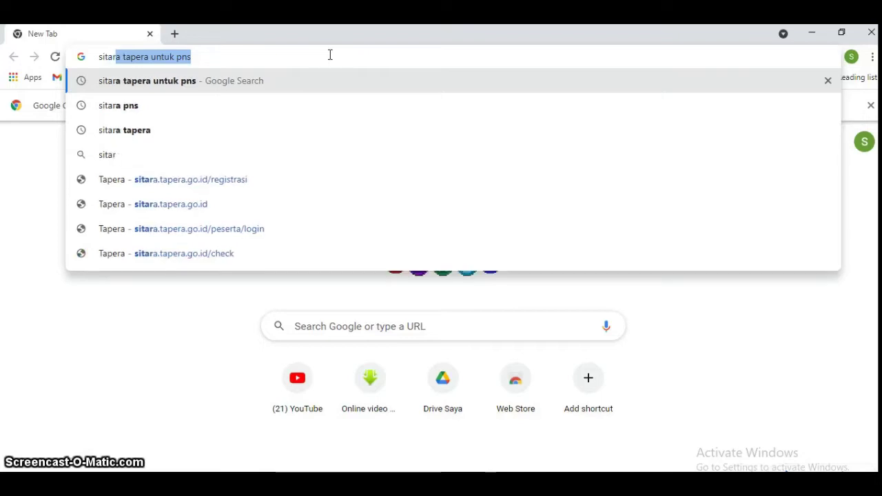
pyautogui.write('a')
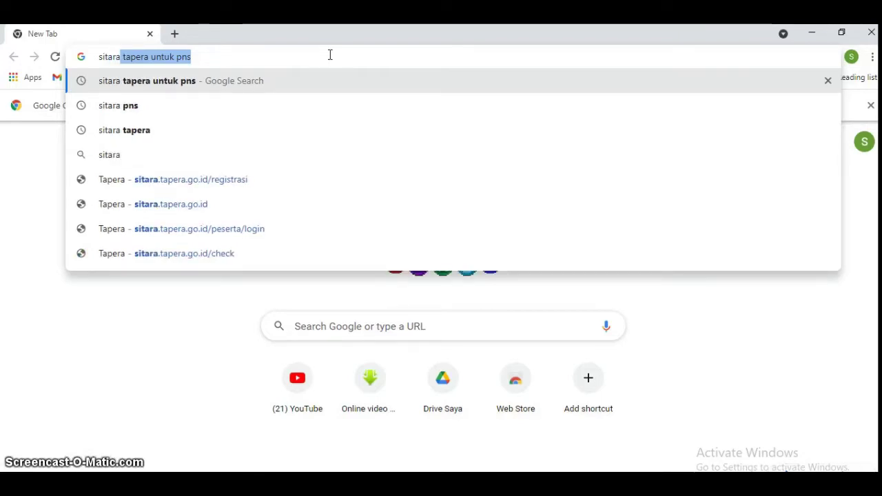
pyautogui.write('.')
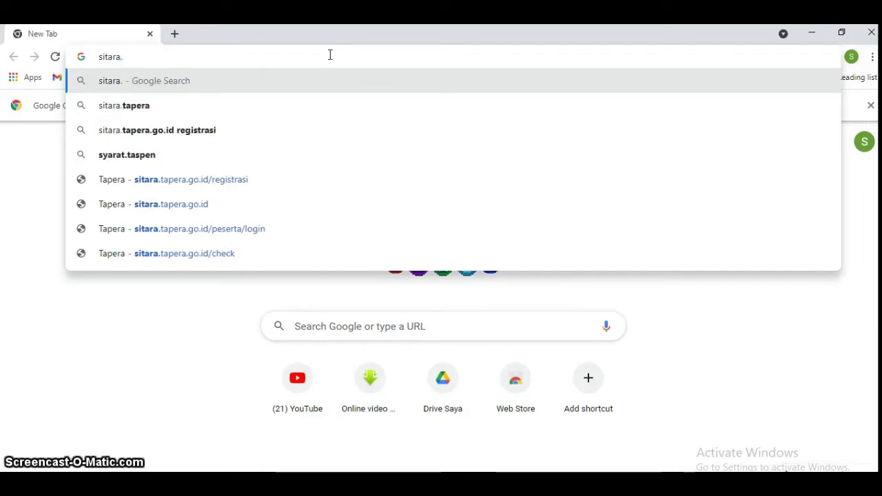
pyautogui.write('taper')
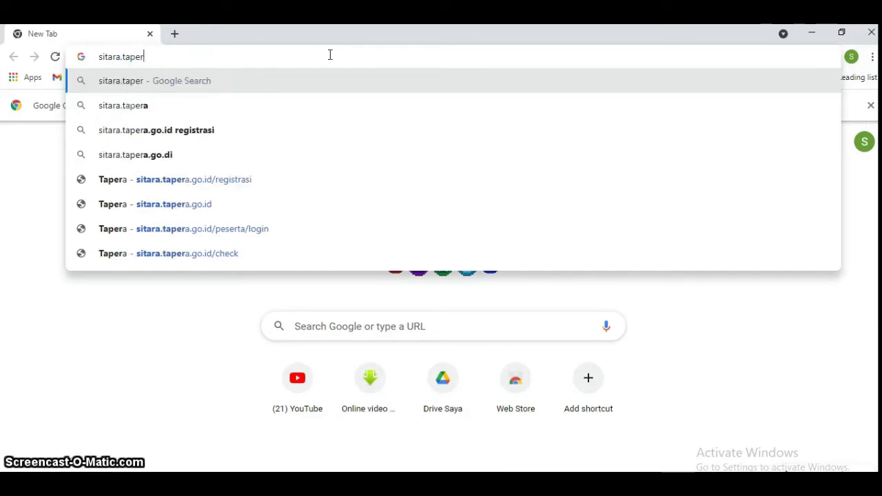
pyautogui.write('a')
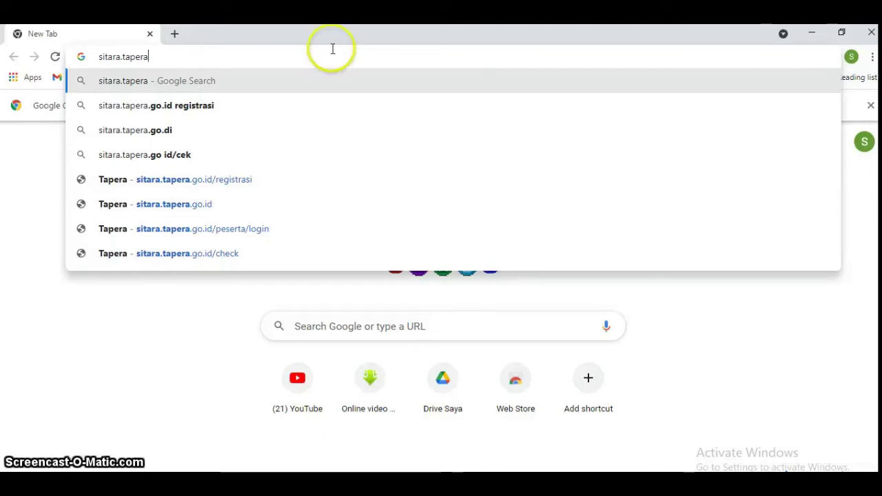
# - Search for sitara.tapera.go.id/cek and open the 'Sitara Tapera - BP TAPERA' result
pyautogui.click(159, 158)
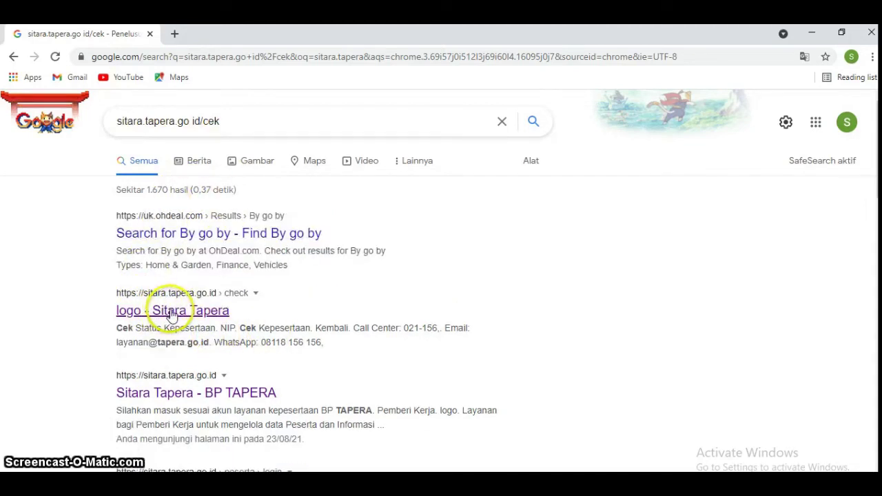
pyautogui.click(160, 394)
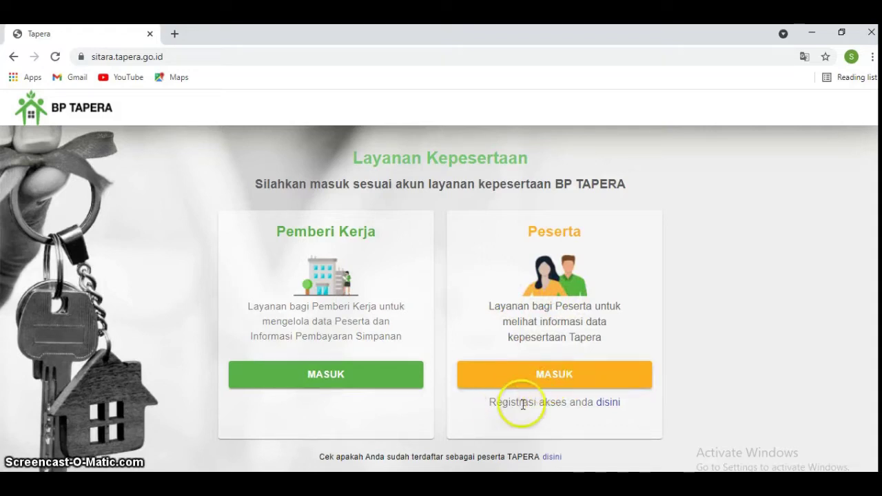
# - Open the Registrasi Akses form from the Peserta 'disini' link and begin entering the NIK
pyautogui.click(607, 403)
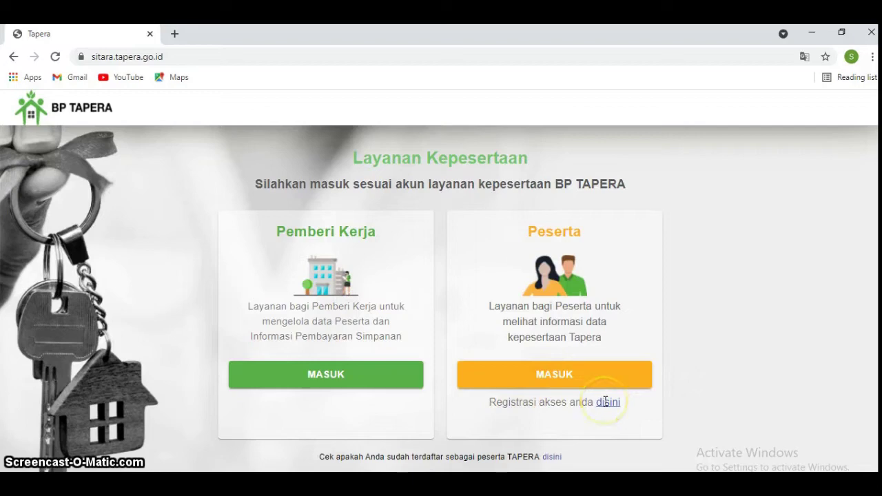
pyautogui.click(607, 403)
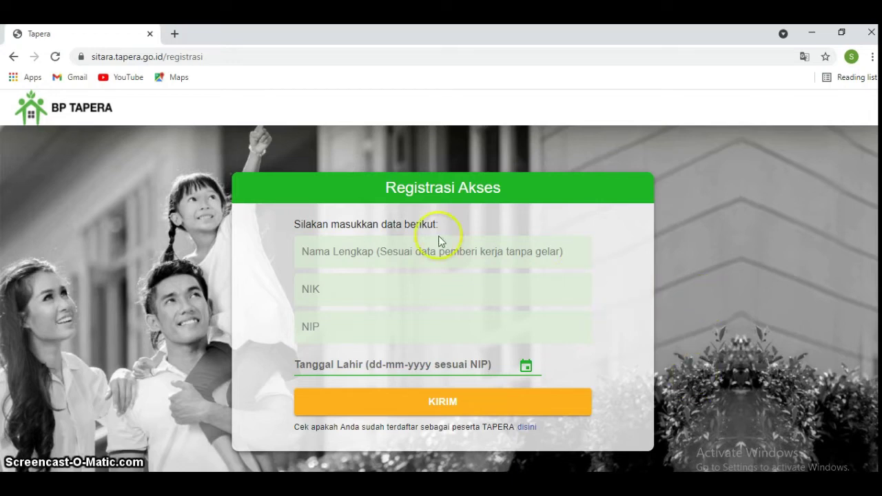
pyautogui.click(345, 290)
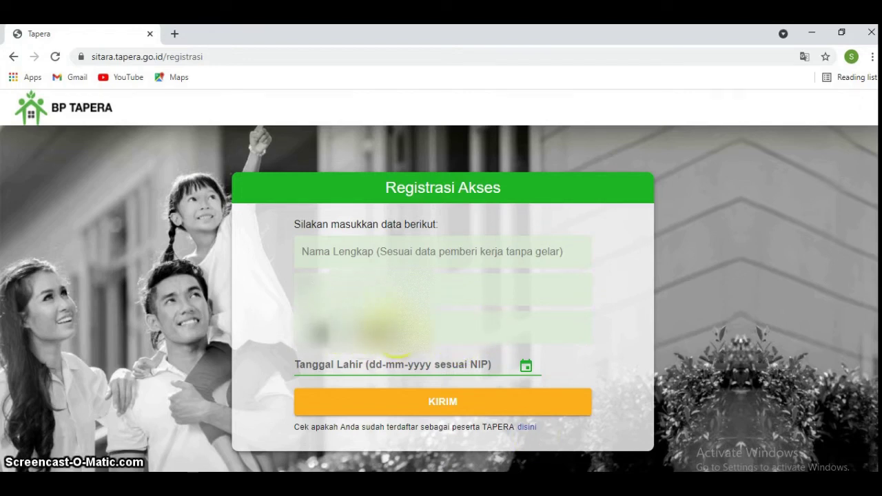
# - Open the date-of-birth picker and page the year list back toward 1971
pyautogui.click(525, 369)
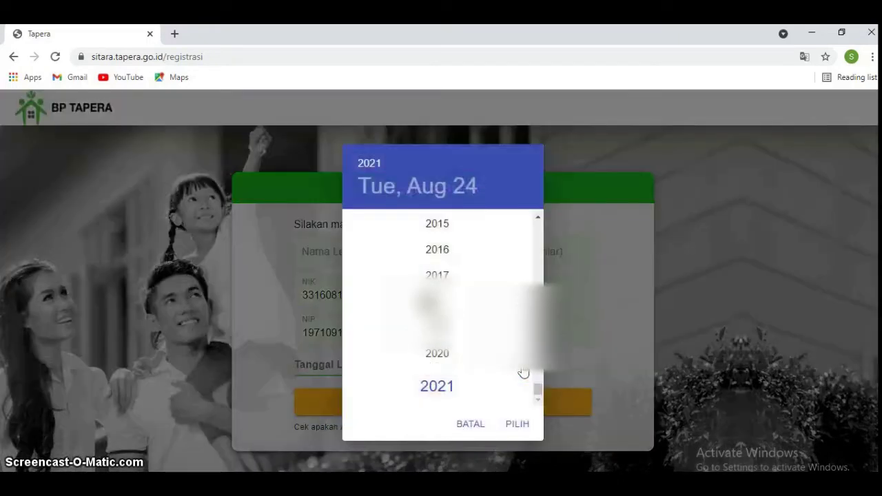
pyautogui.click(538, 216)
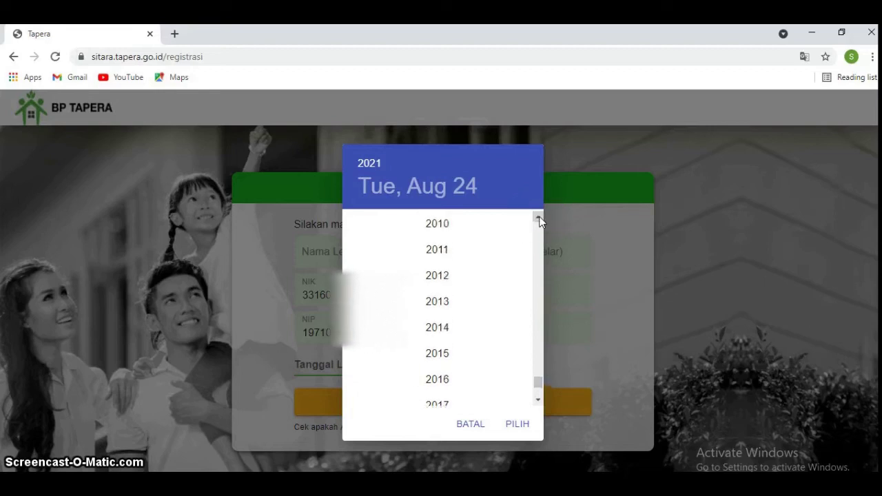
pyautogui.click(539, 217)
pyautogui.click(538, 217)
pyautogui.click(538, 218)
pyautogui.click(538, 217)
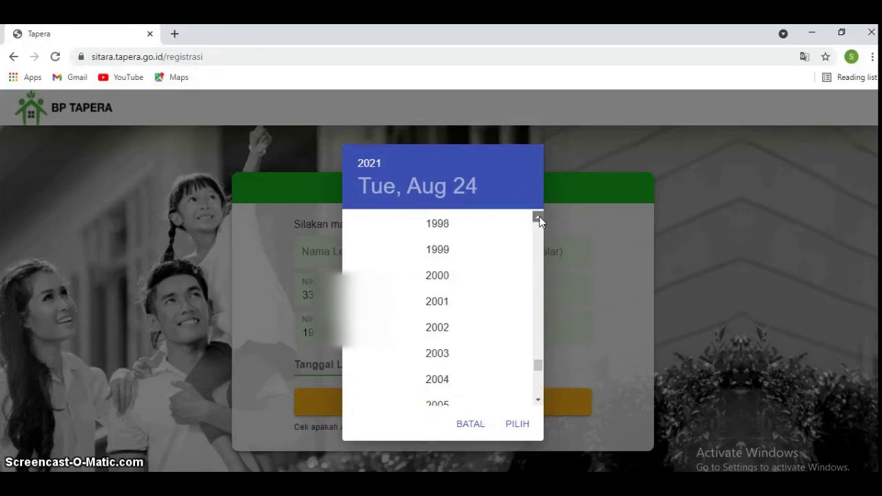
pyautogui.click(539, 217)
pyautogui.click(538, 217)
pyautogui.click(538, 218)
pyautogui.click(539, 217)
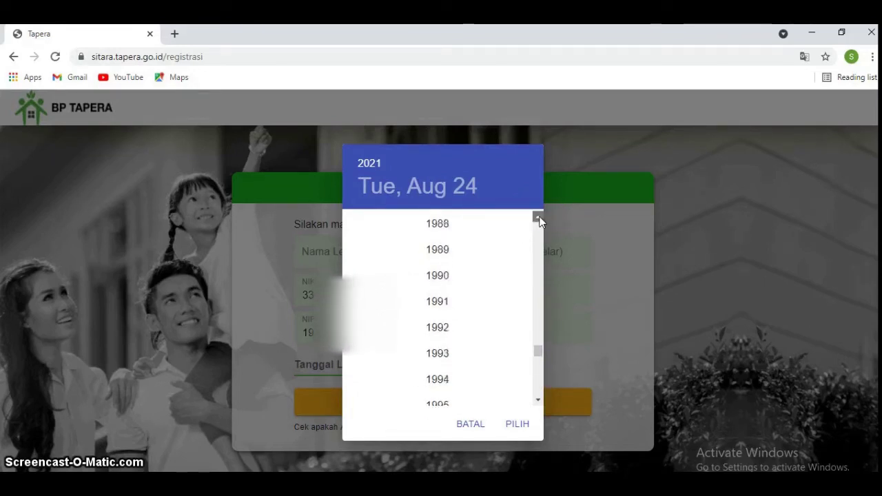
pyautogui.click(538, 217)
pyautogui.click(538, 217)
pyautogui.click(538, 217)
pyautogui.click(538, 217)
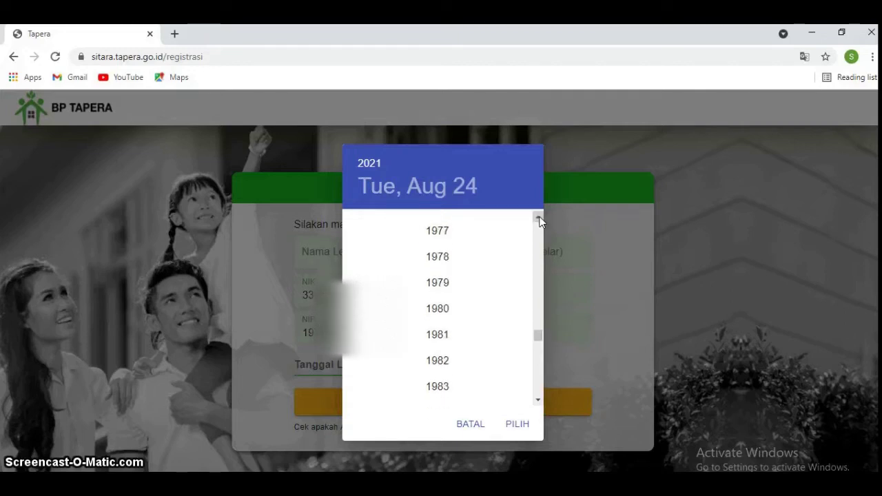
pyautogui.click(538, 217)
pyautogui.click(539, 217)
pyautogui.click(538, 217)
pyautogui.click(539, 217)
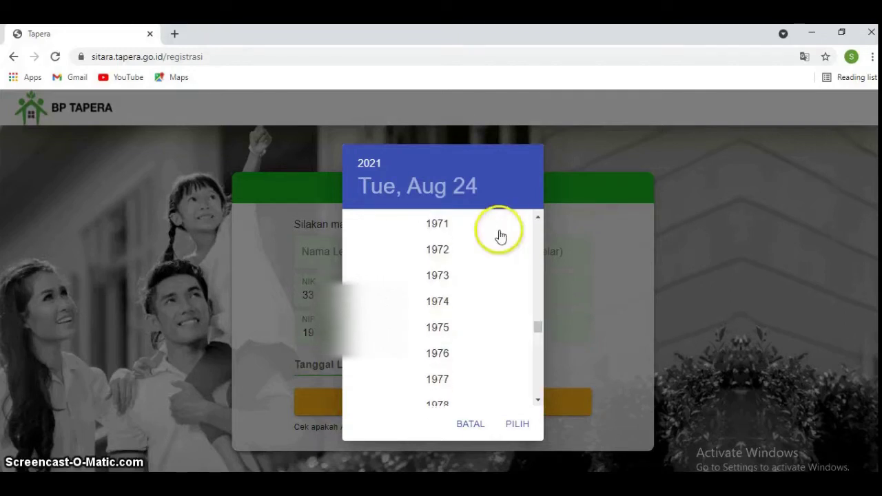
# - Pick 12 September 1971 as the birth date and confirm it with PILIH
pyautogui.click(439, 225)
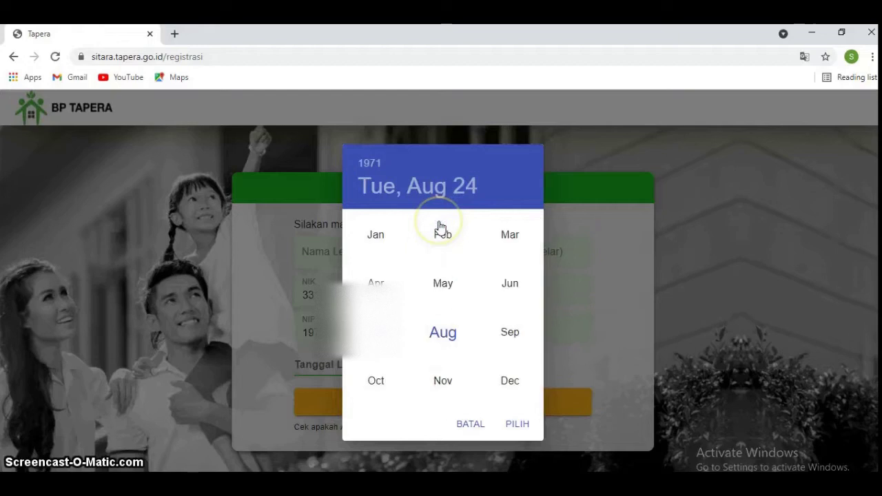
pyautogui.click(509, 336)
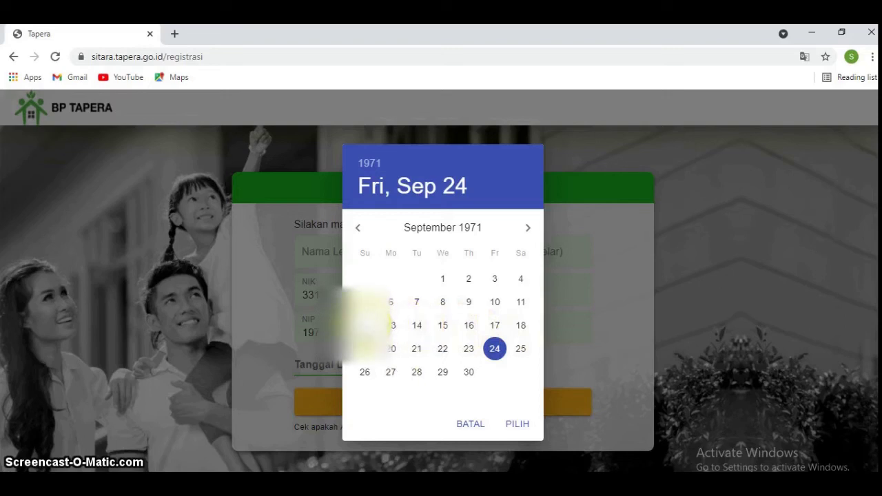
pyautogui.click(364, 325)
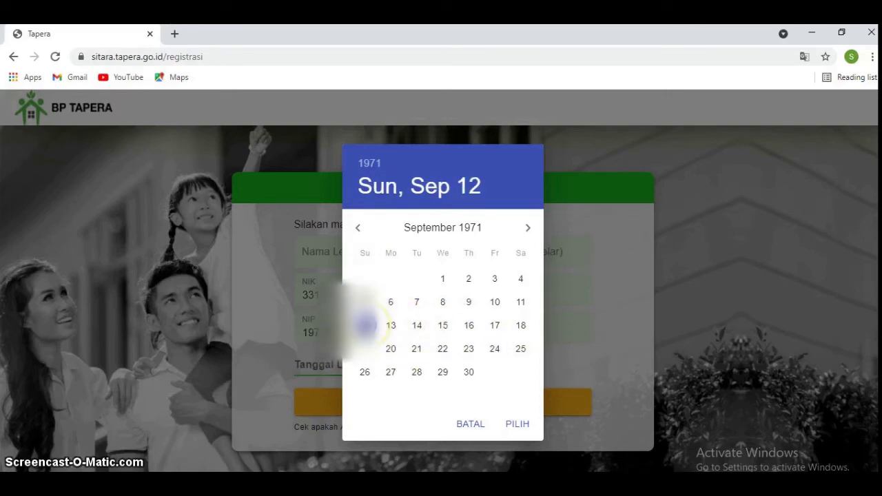
pyautogui.click(528, 432)
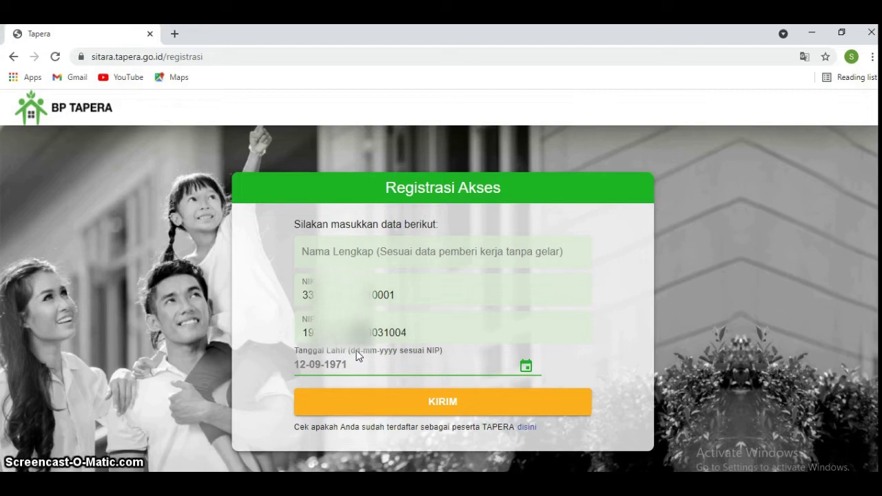
# - Fill in the participant's full name after the missing-field warning and resubmit with KIRIM
pyautogui.click(434, 403)
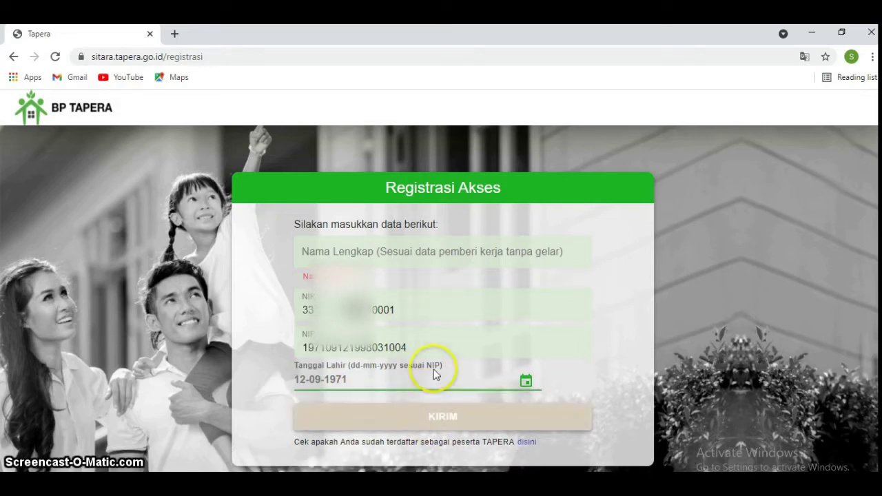
pyautogui.click(342, 256)
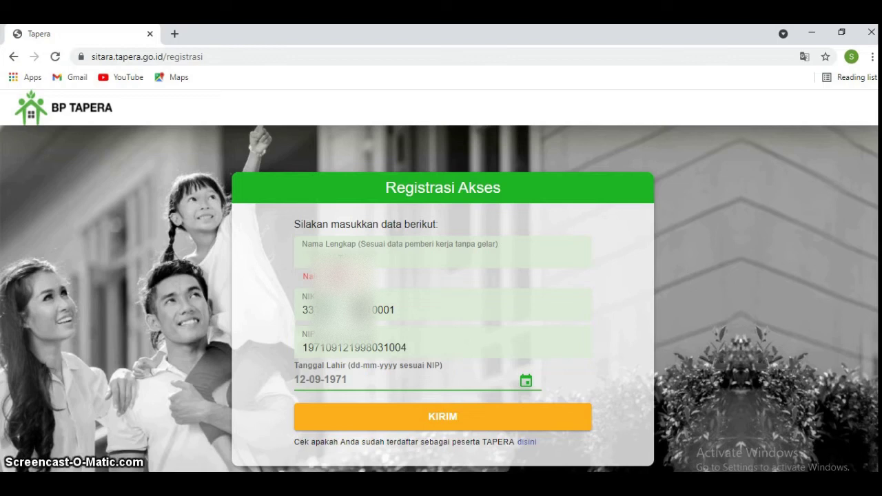
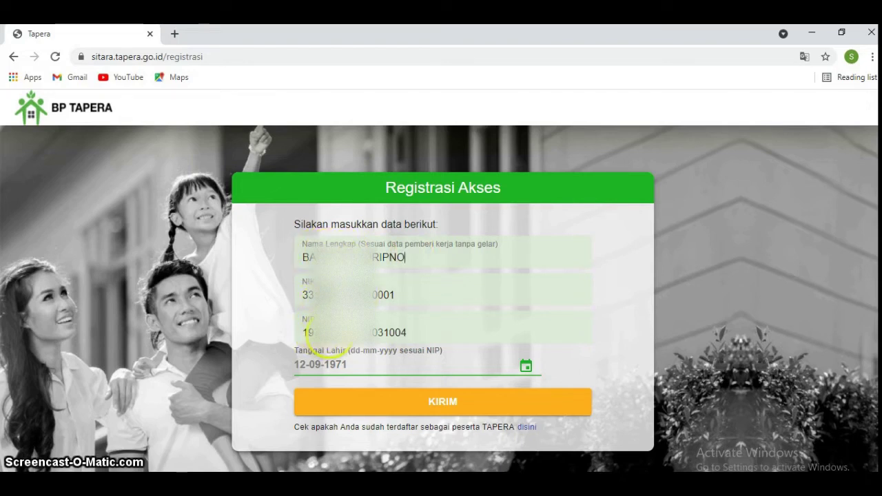
pyautogui.click(390, 402)
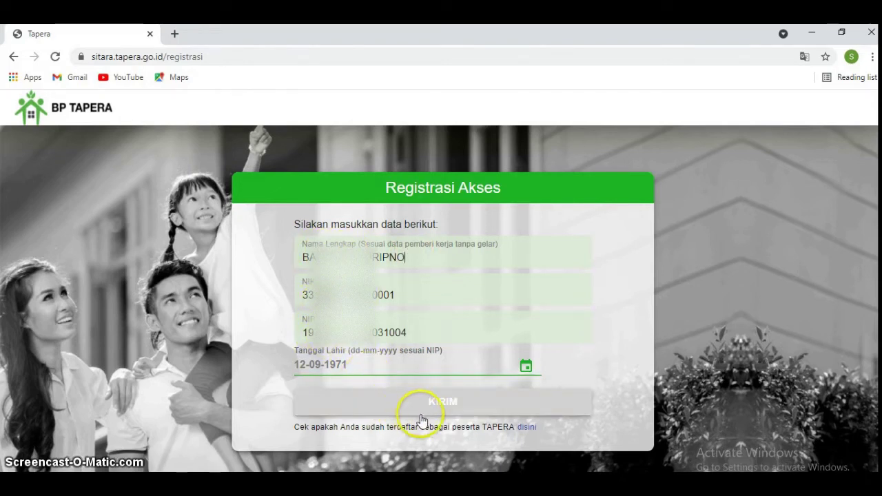
pyautogui.click(455, 407)
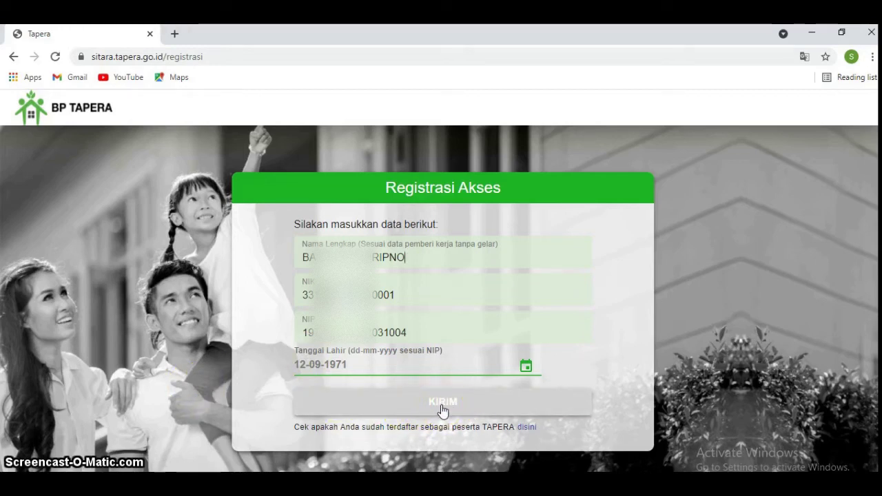
pyautogui.click(443, 409)
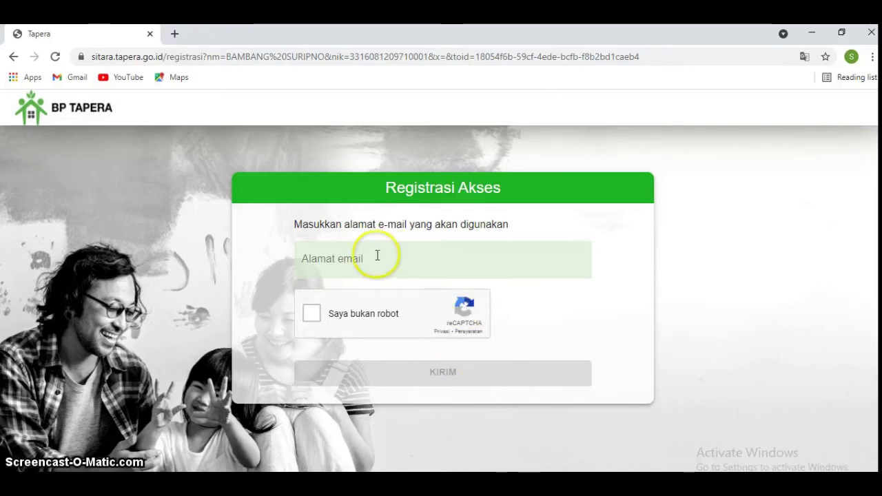
# - Enter the participant's Yahoo e-mail address, pass the reCAPTCHA, and submit it with KIRIM
pyautogui.click(327, 266)
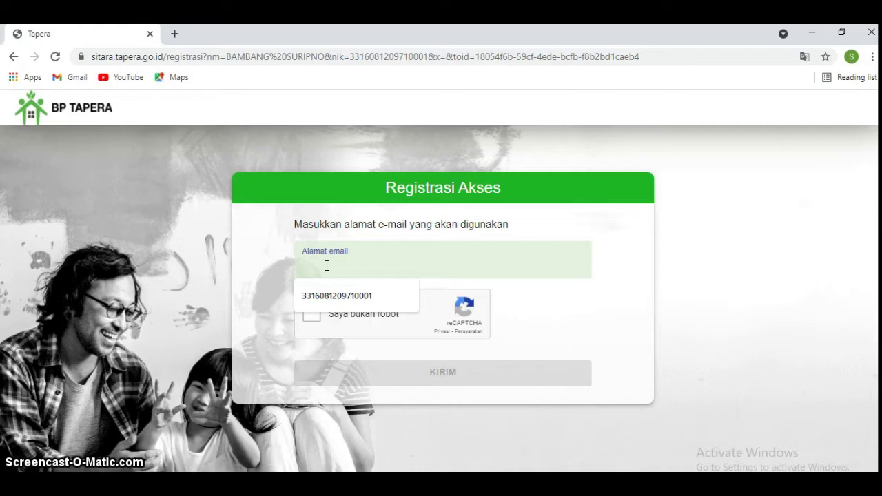
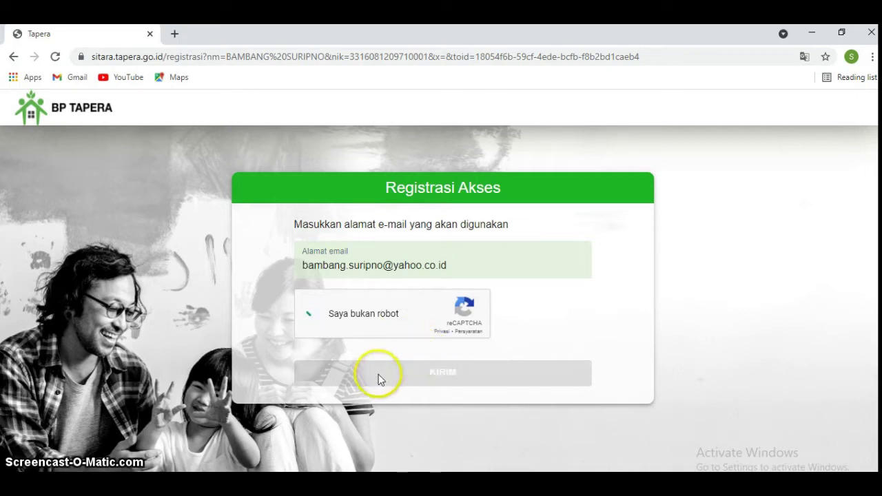
pyautogui.click(428, 364)
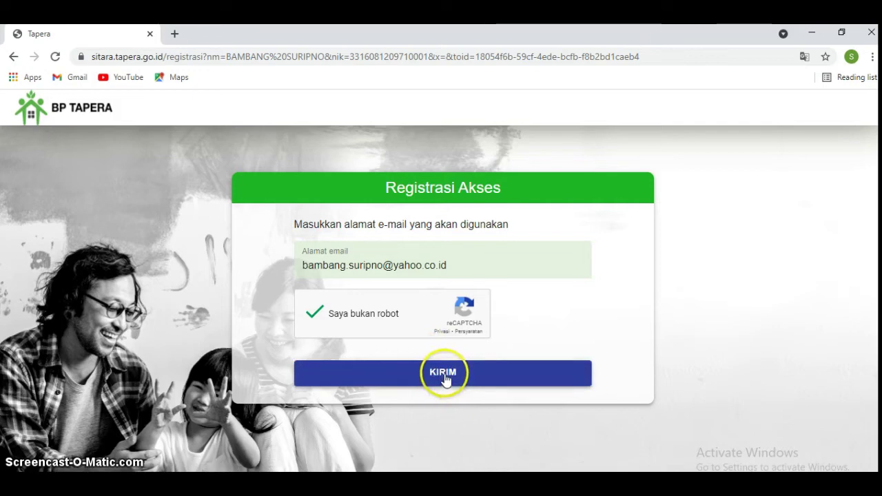
pyautogui.click(444, 376)
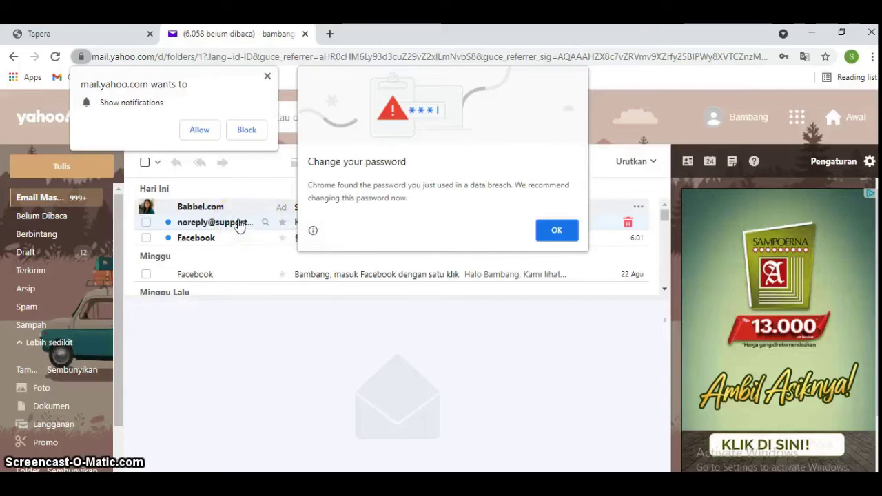
# - Dismiss Chrome's prompts, open the SITARA OTP e-mail, copy its code, and return to Tapera
pyautogui.click(556, 230)
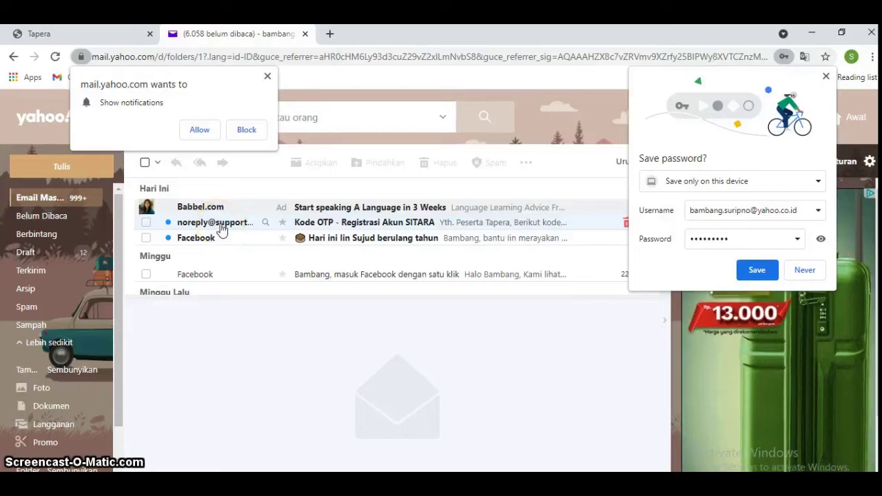
pyautogui.click(268, 76)
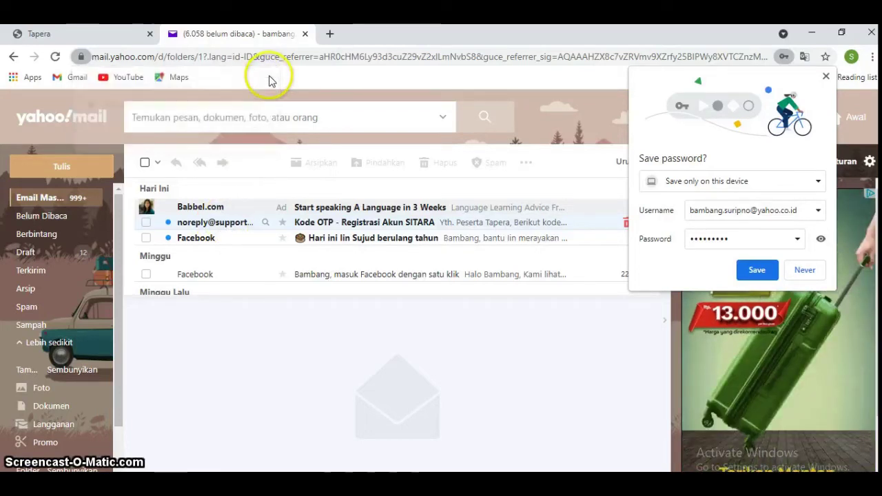
pyautogui.click(459, 225)
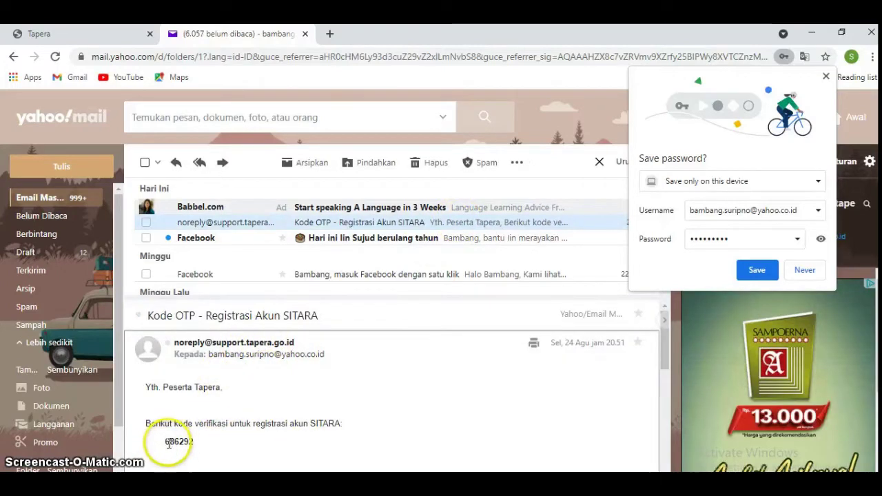
pyautogui.moveTo(164, 442); pyautogui.dragTo(214, 447)
pyautogui.rightClick(214, 447)
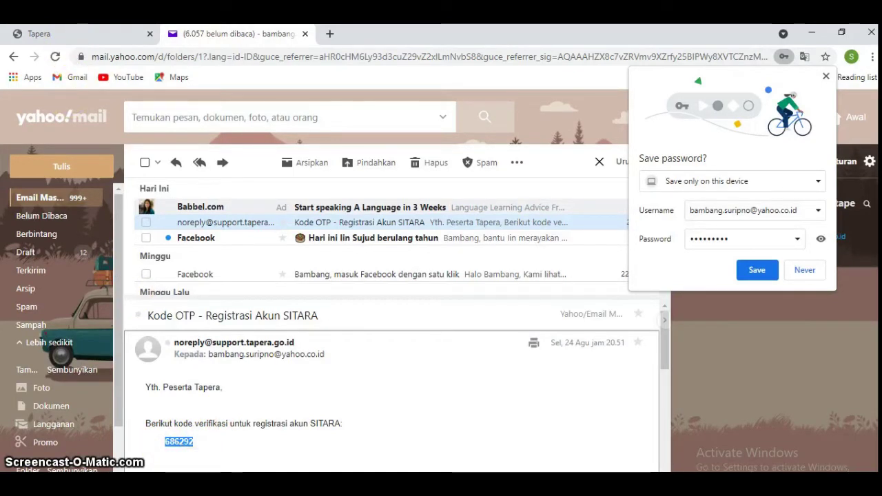
pyautogui.click(64, 34)
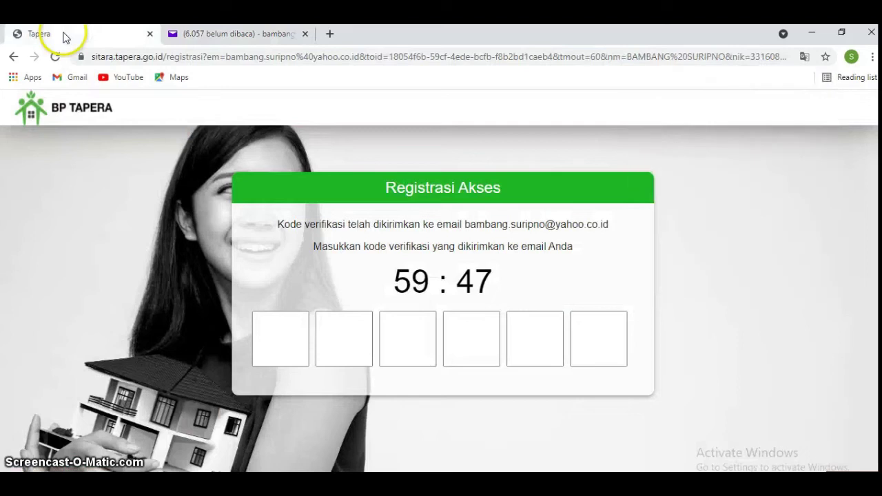
# - Enter the six-digit verification code from the e-mail into the OTP boxes and confirm it
pyautogui.click(293, 337)
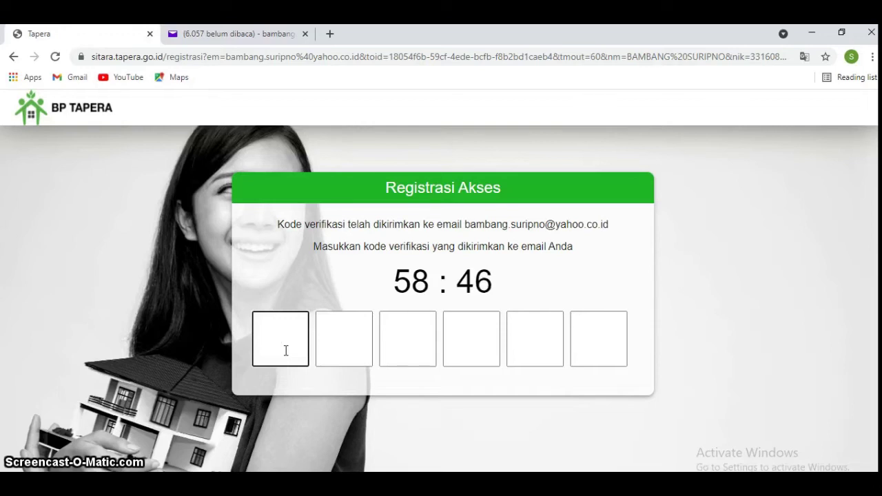
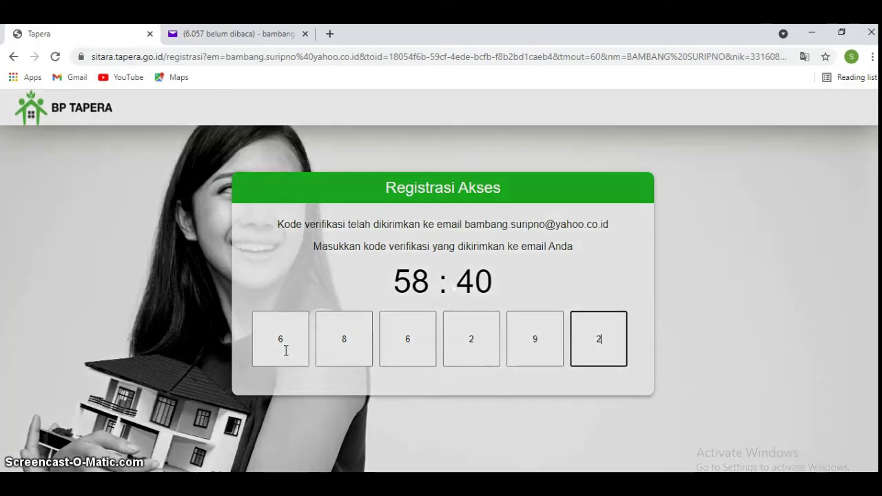
pyautogui.click(348, 320)
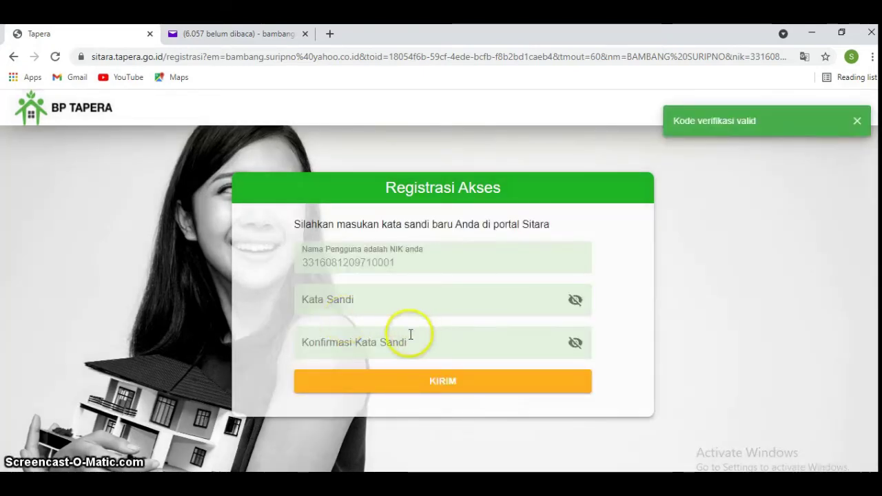
# - Type the new account password in Kata Sandi and retype it in Konfirmasi Kata Sandi
pyautogui.click(371, 301)
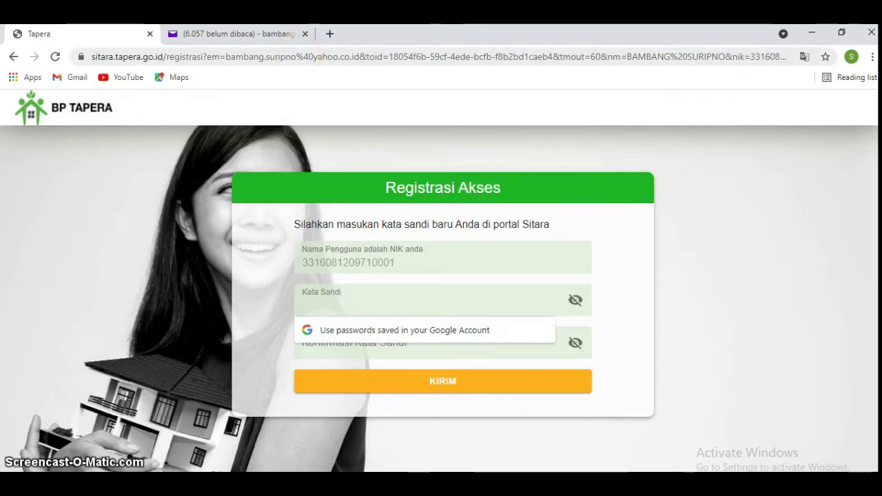
pyautogui.click(214, 33)
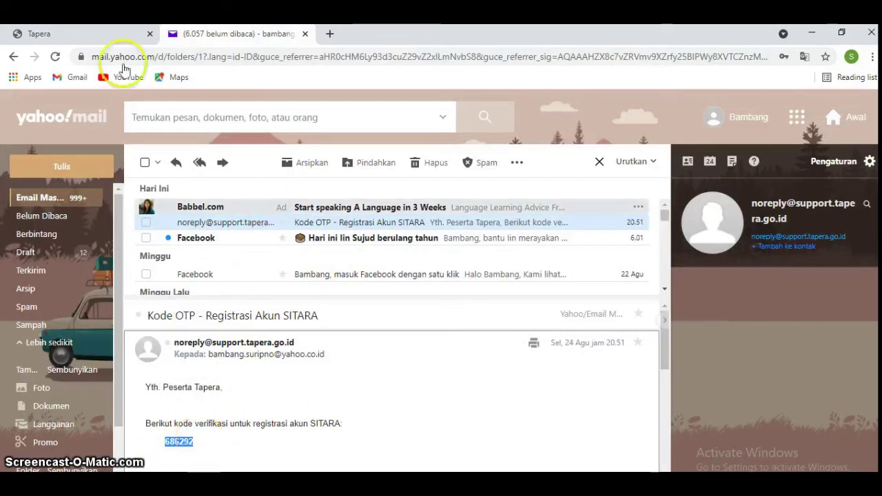
pyautogui.click(20, 33)
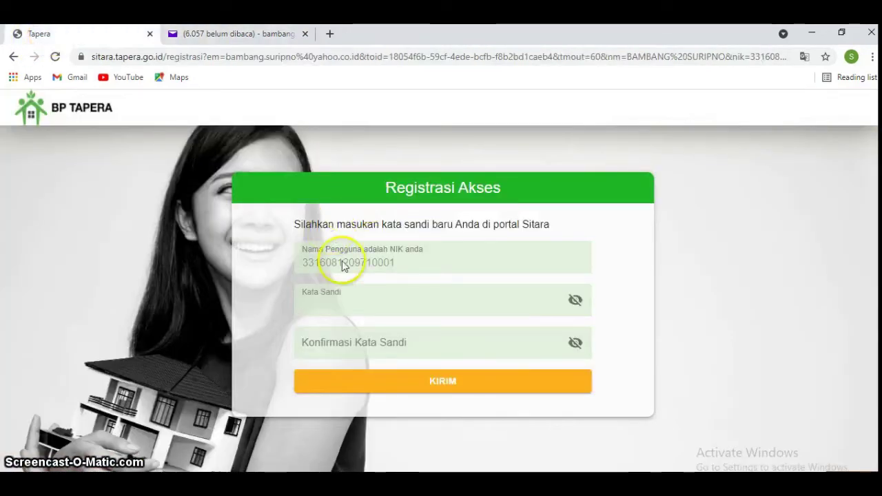
pyautogui.click(347, 295)
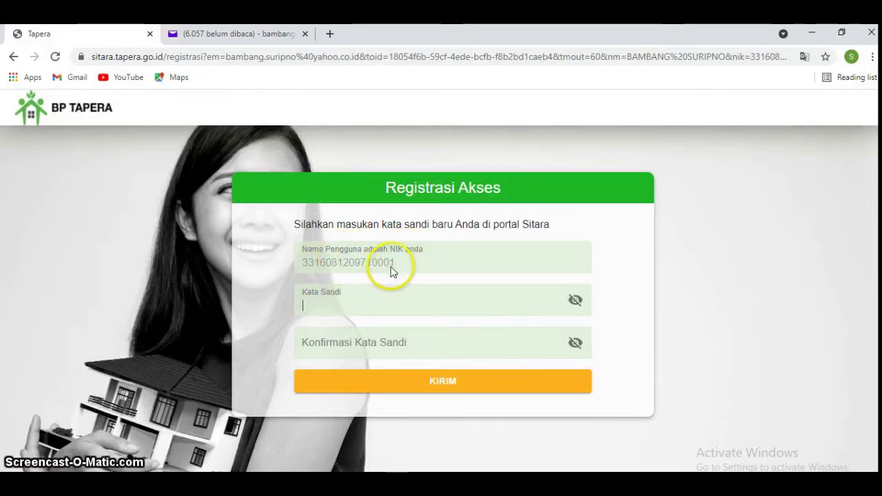
pyautogui.click(326, 297)
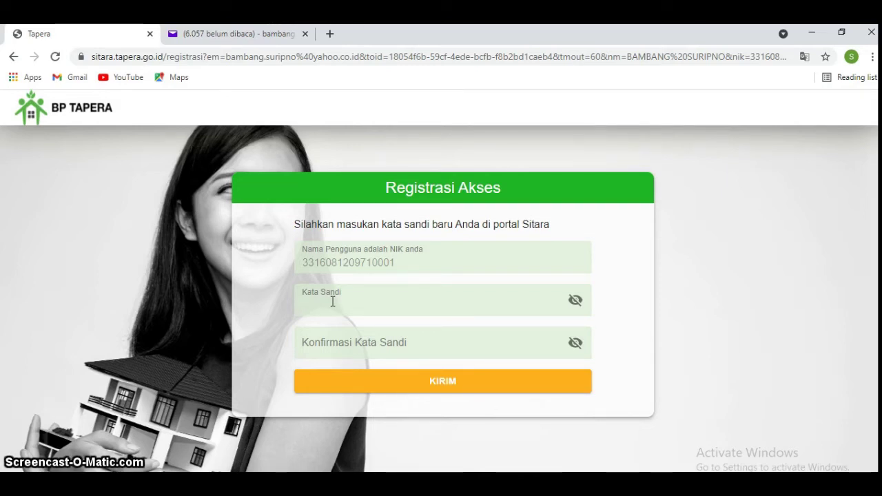
pyautogui.write('•••••')
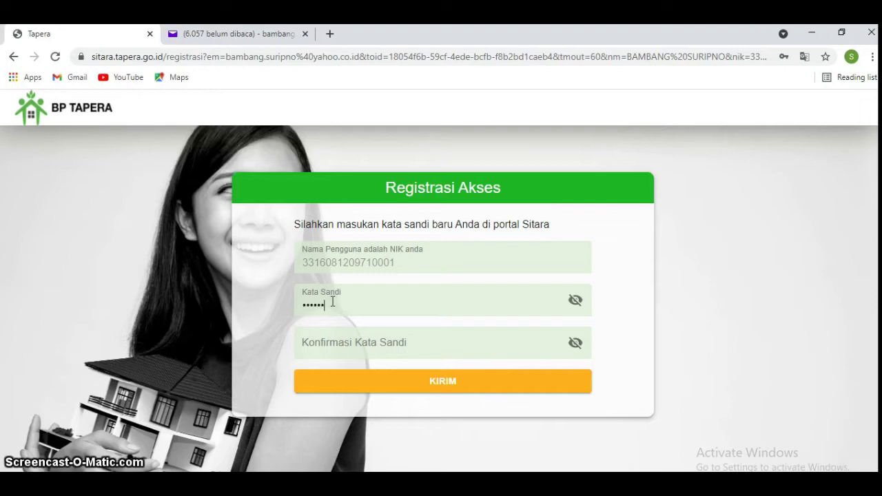
pyautogui.write('•')
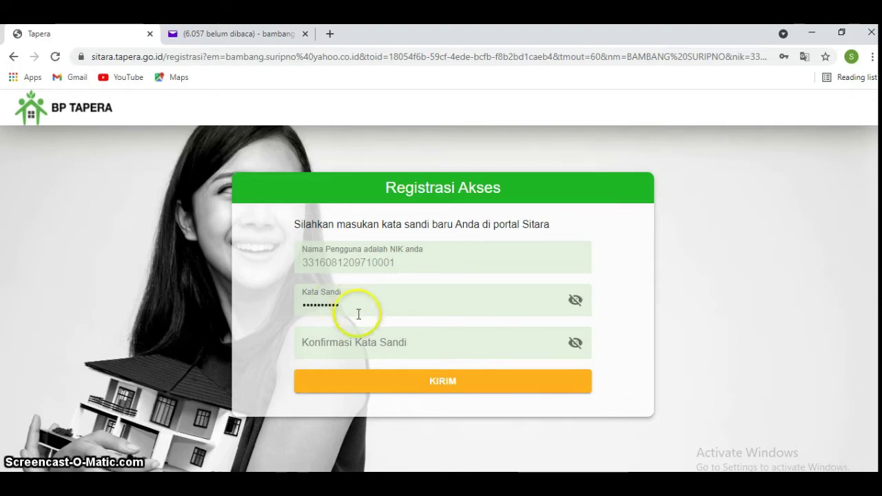
pyautogui.click(343, 344)
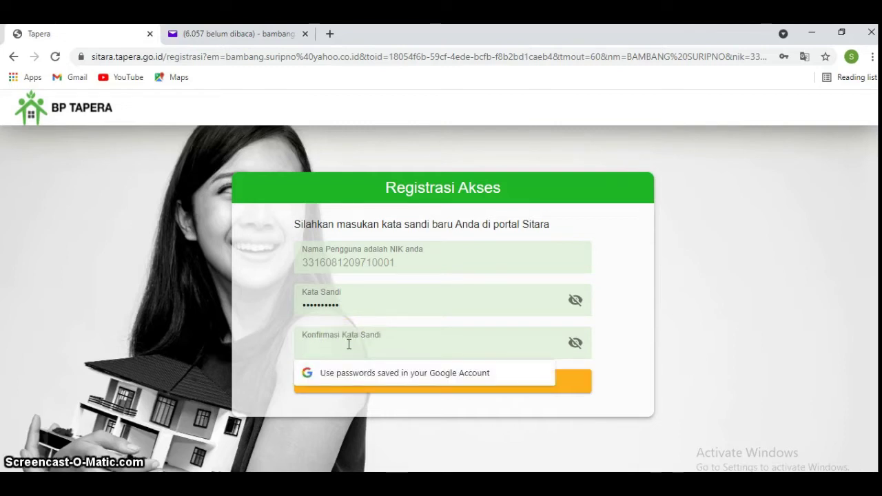
pyautogui.write('•••')
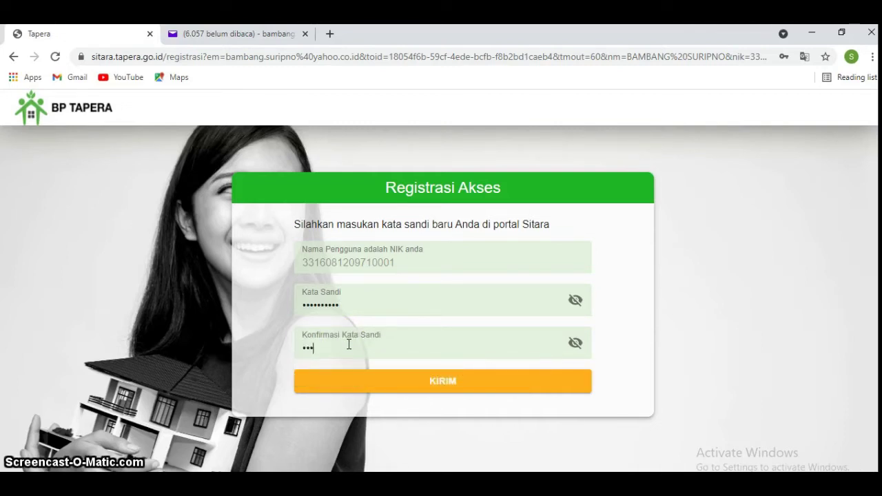
pyautogui.write('•')
pyautogui.press('BackSpace')
pyautogui.press('BackSpace')
pyautogui.press('BackSpace')
pyautogui.press('BackSpace')
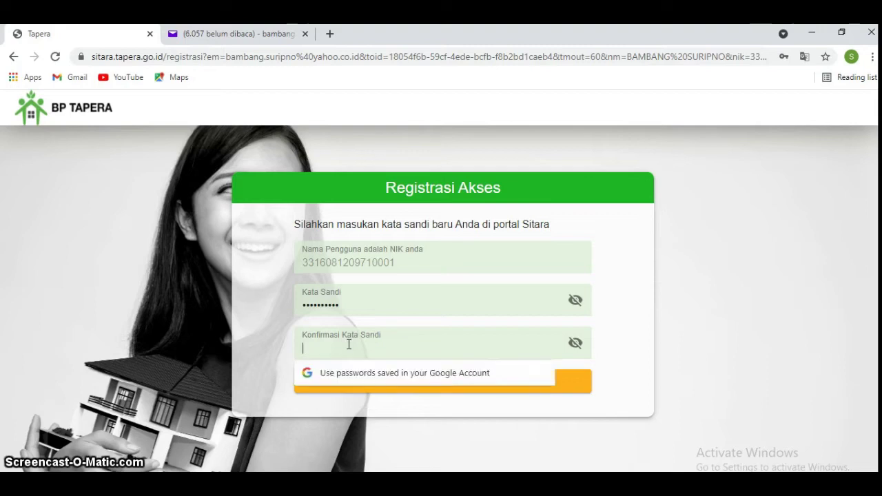
pyautogui.write('•')
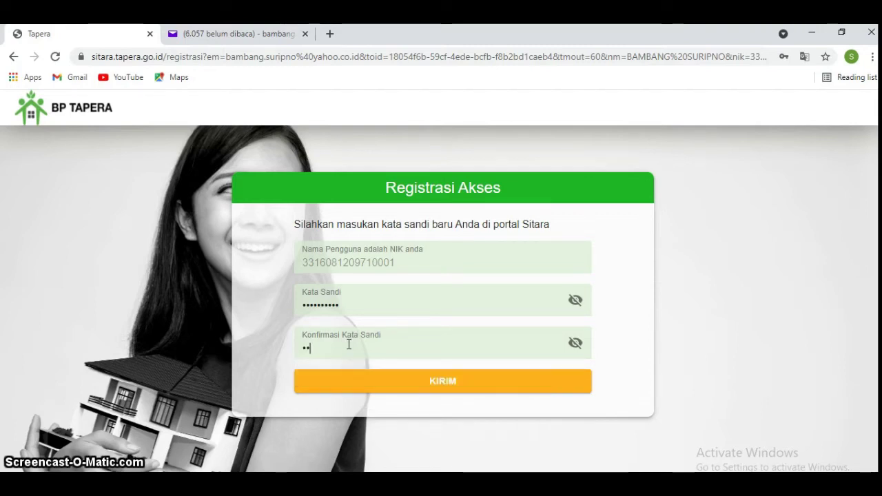
pyautogui.write('•••••••••')
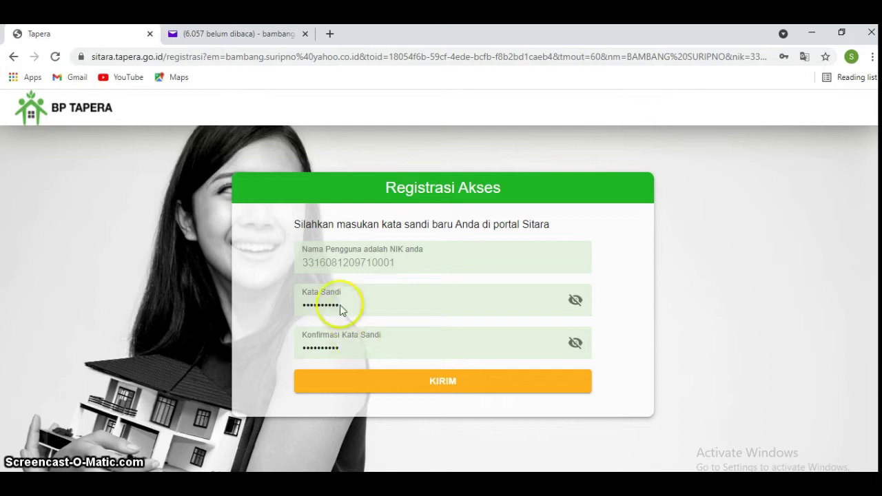
# - Amend both password fields so they match, then submit the registration with KIRIM
pyautogui.click(445, 385)
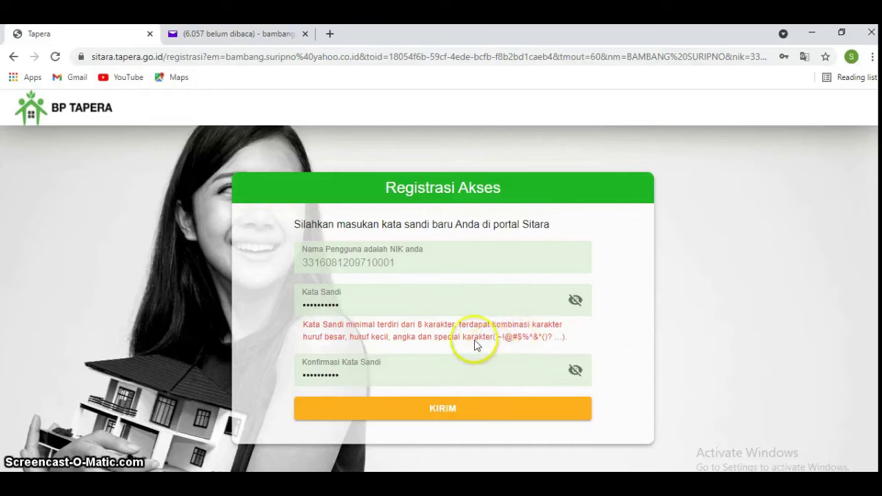
pyautogui.click(346, 306)
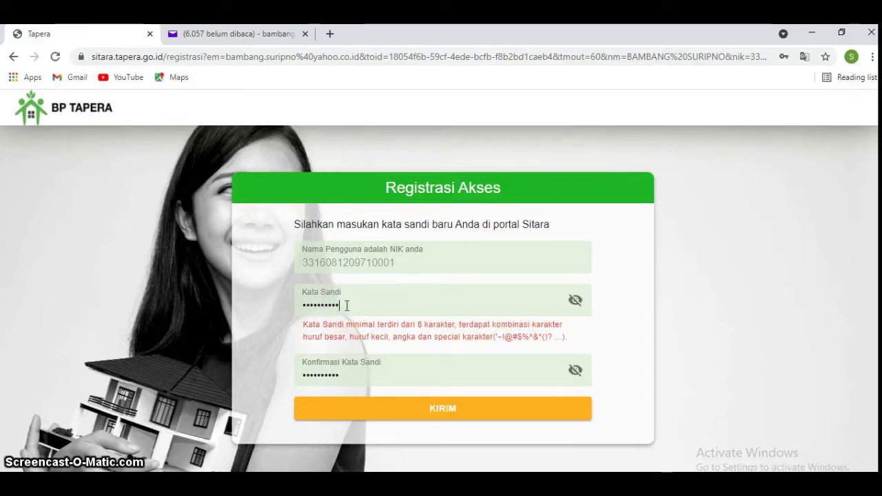
pyautogui.write('!')
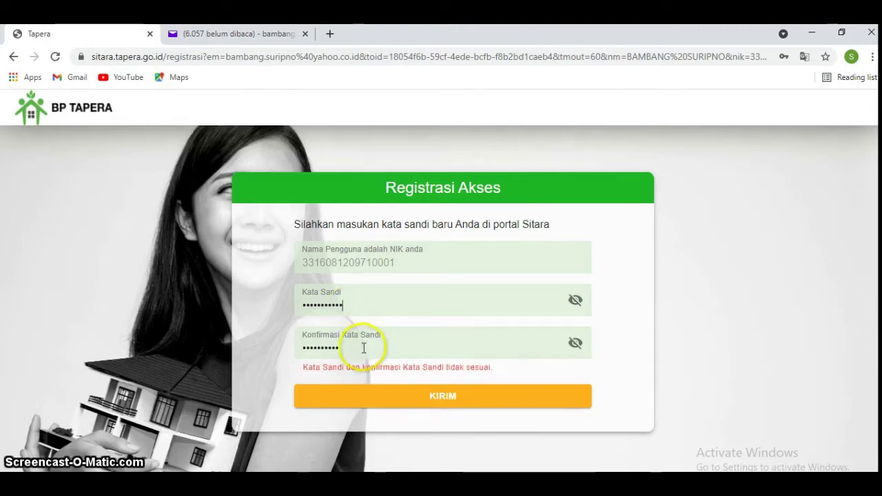
pyautogui.click(364, 348)
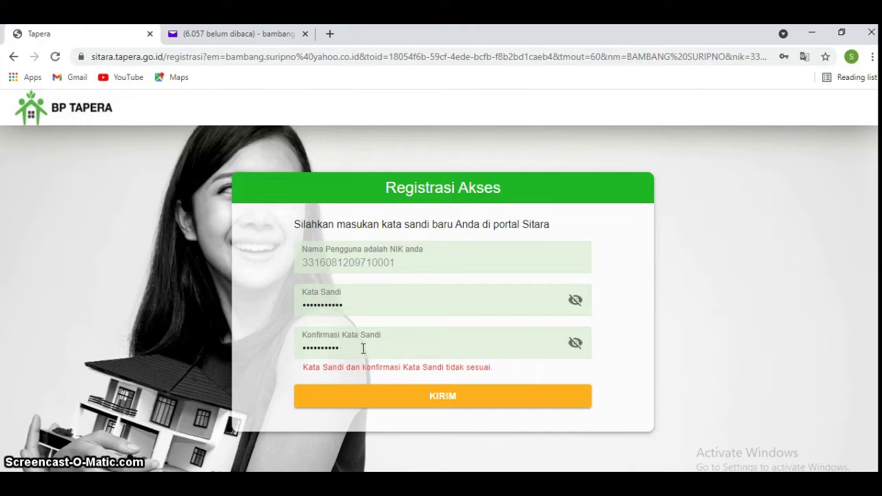
pyautogui.write('!')
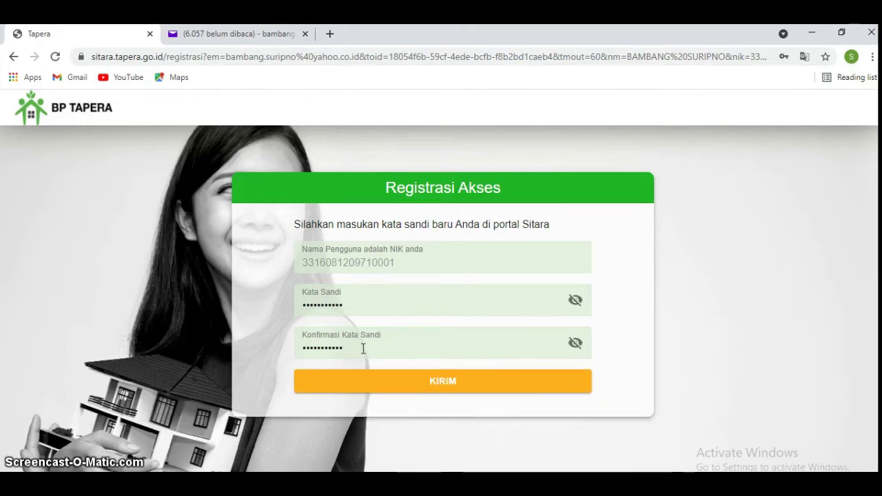
pyautogui.click(364, 349)
# - Submit the new password and return to the Layanan Kepesertaan login page
pyautogui.click(442, 385)
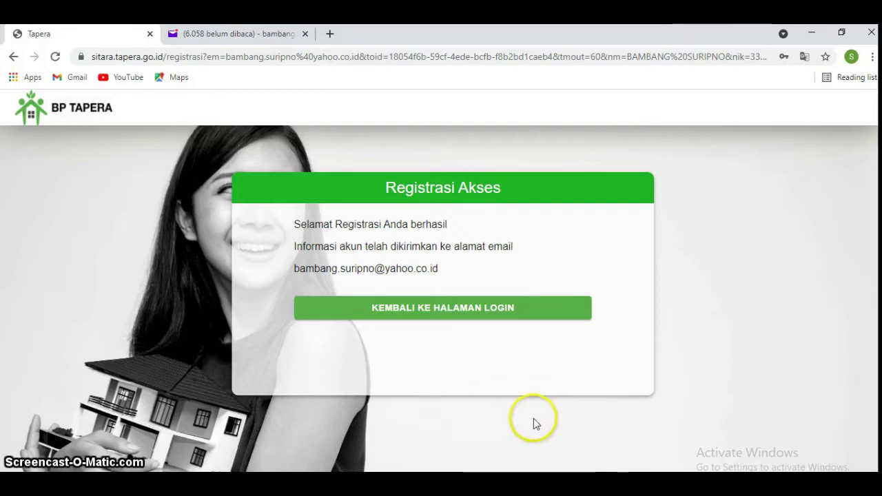
pyautogui.click(467, 311)
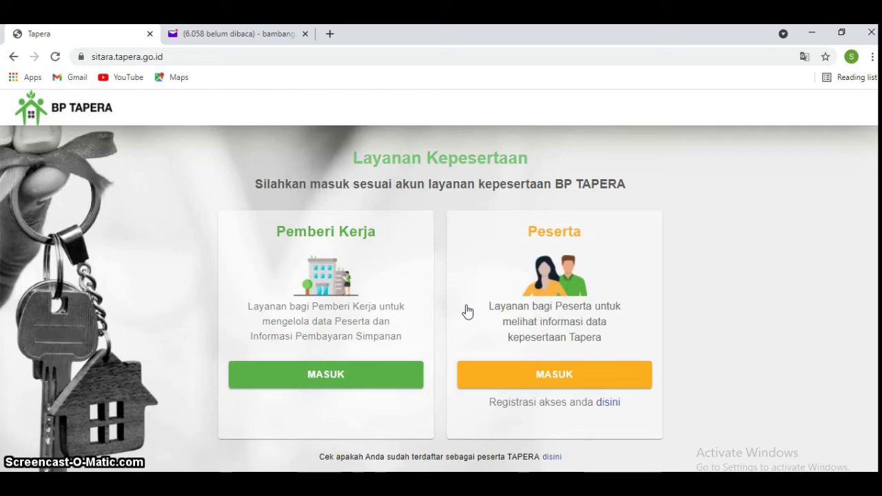
# - Sign in as Peserta with the suggested NIK and the newly set password
pyautogui.click(558, 375)
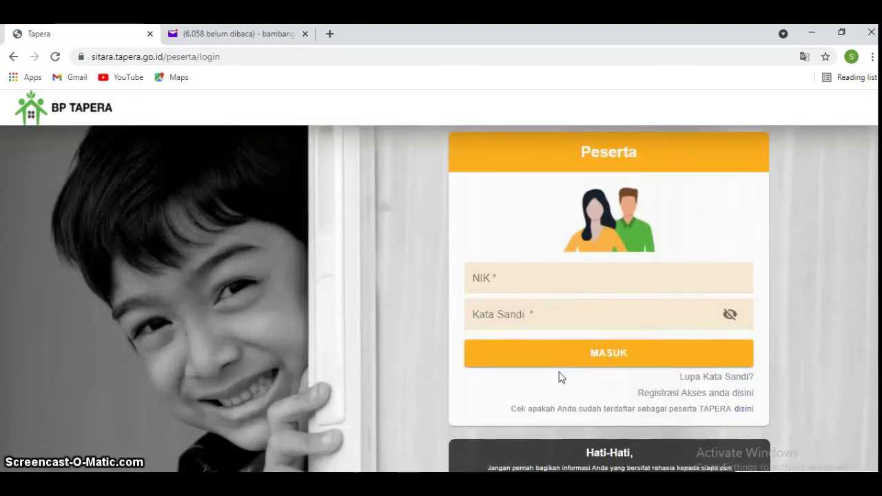
pyautogui.click(579, 272)
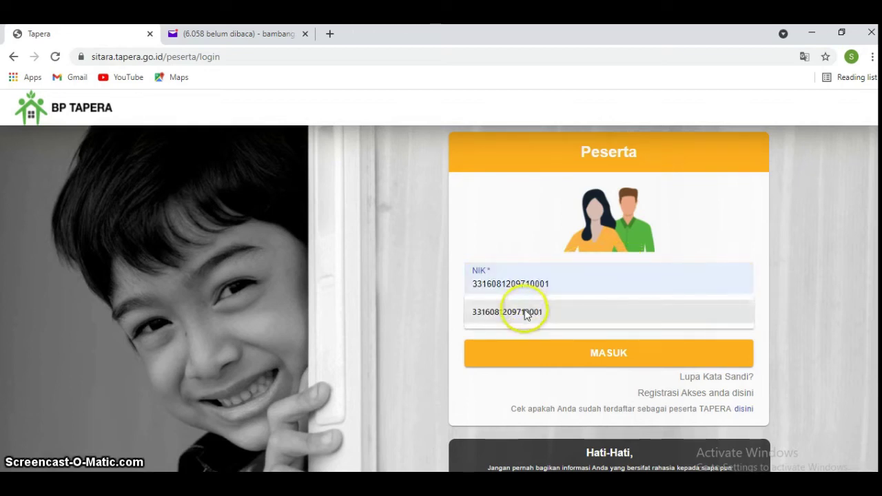
pyautogui.click(524, 314)
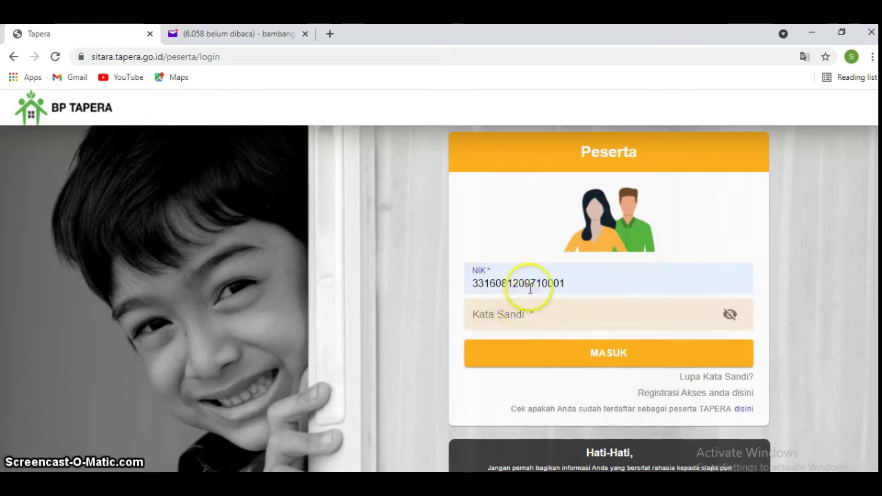
pyautogui.click(553, 316)
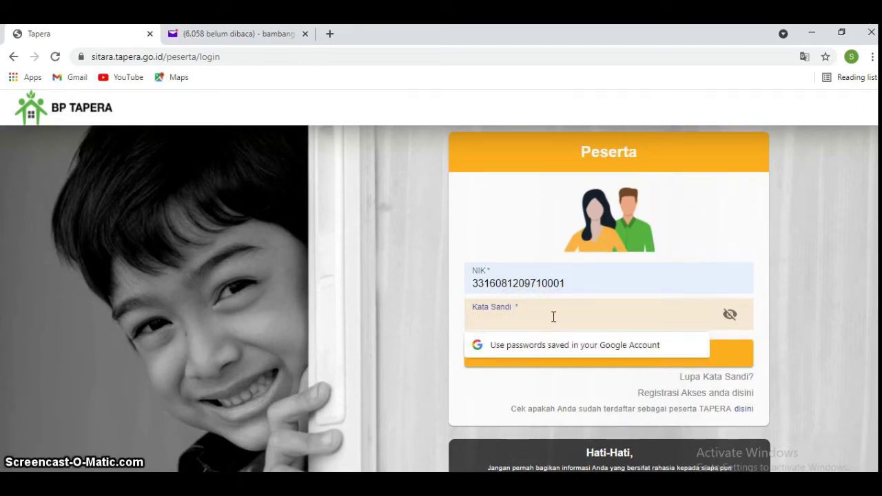
pyautogui.write('•••')
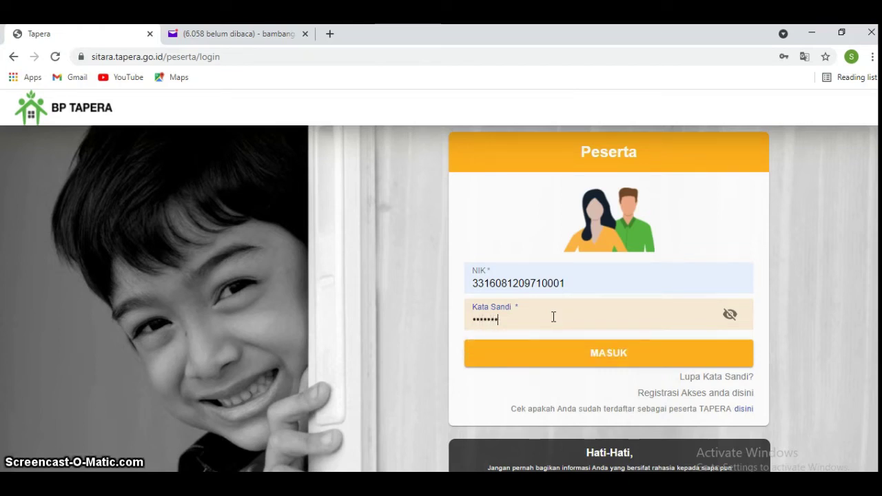
pyautogui.write('•••••••')
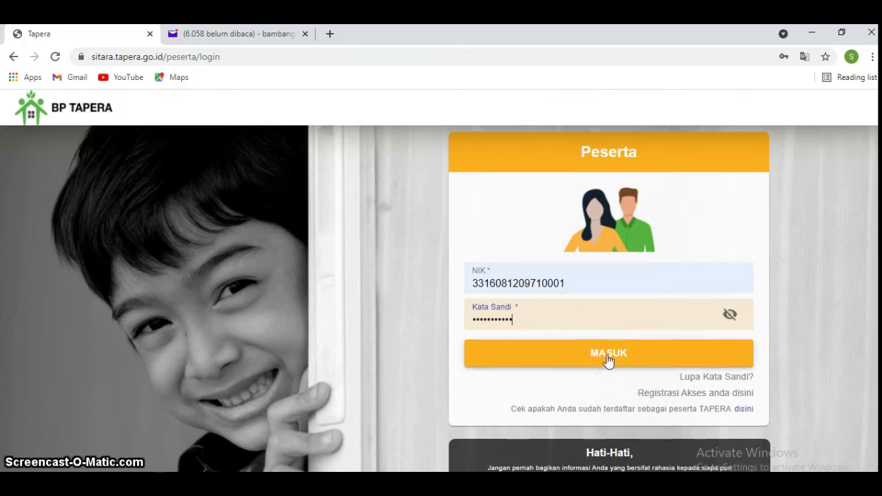
pyautogui.click(608, 359)
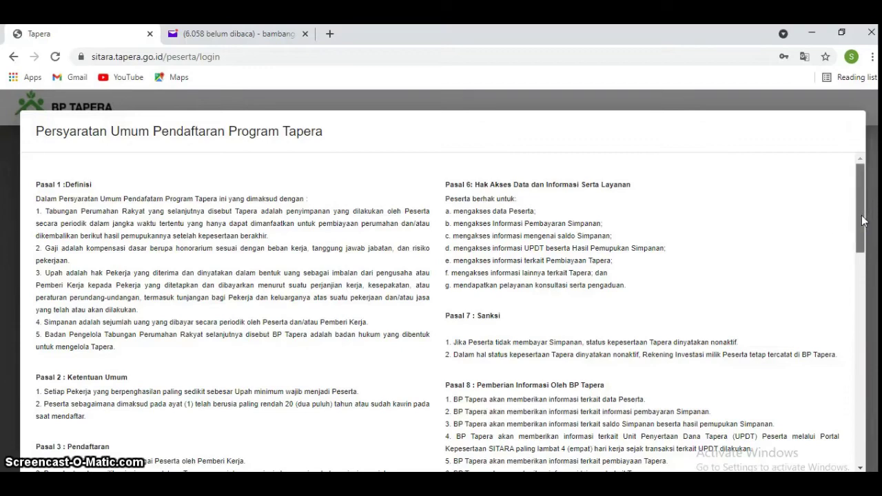
# - Scroll the Persyaratan Umum terms down to Pasal 13 and the two declaration checkboxes
pyautogui.moveTo(864, 221); pyautogui.dragTo(859, 235)
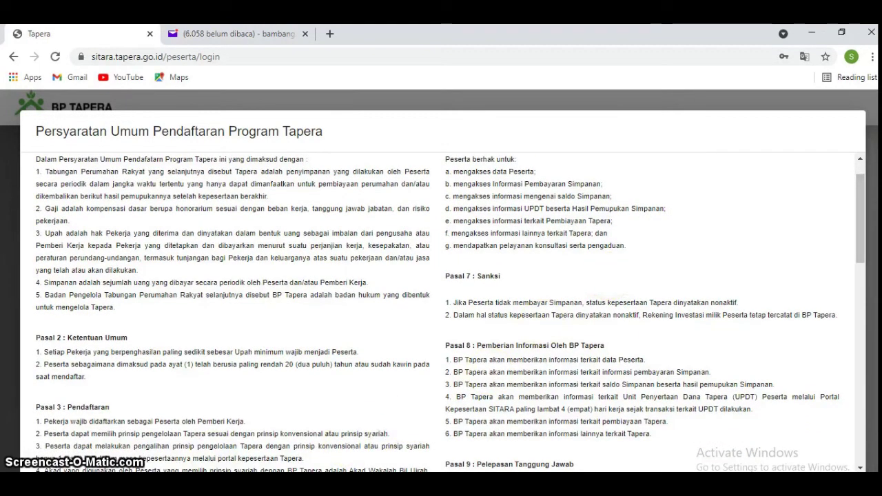
pyautogui.scroll(-5, 586, 296)
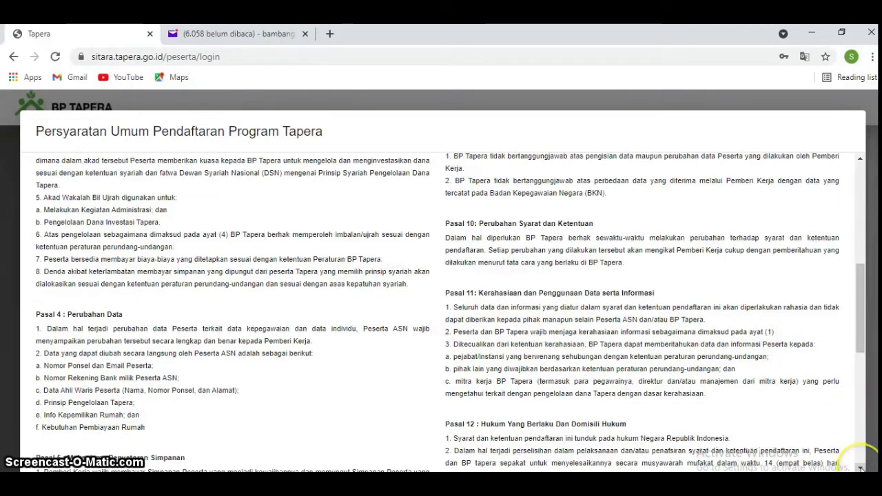
pyautogui.moveTo(861, 469); pyautogui.dragTo(861, 468)
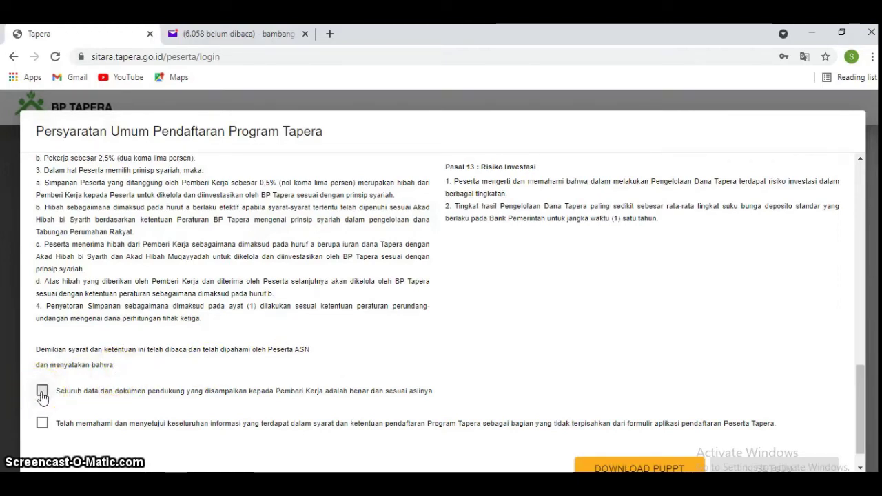
# - Tick both declarations, data true and terms understood, and accept the terms with SETUJU
pyautogui.click(42, 393)
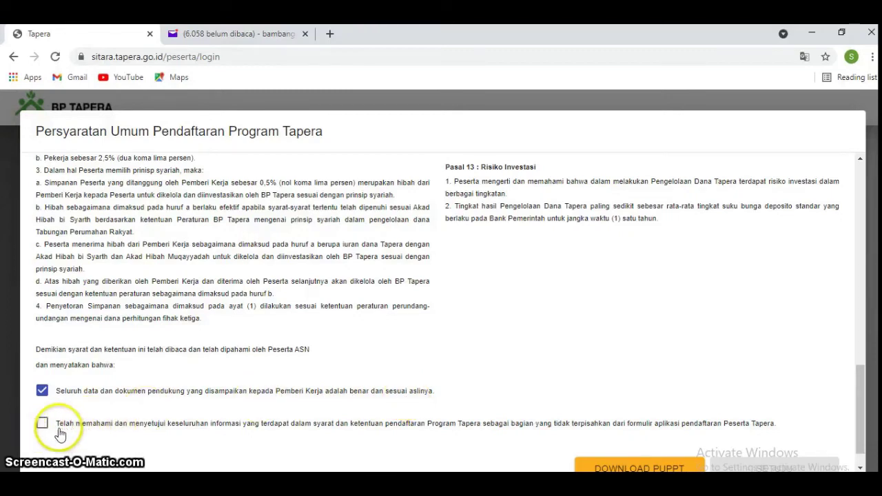
pyautogui.click(43, 425)
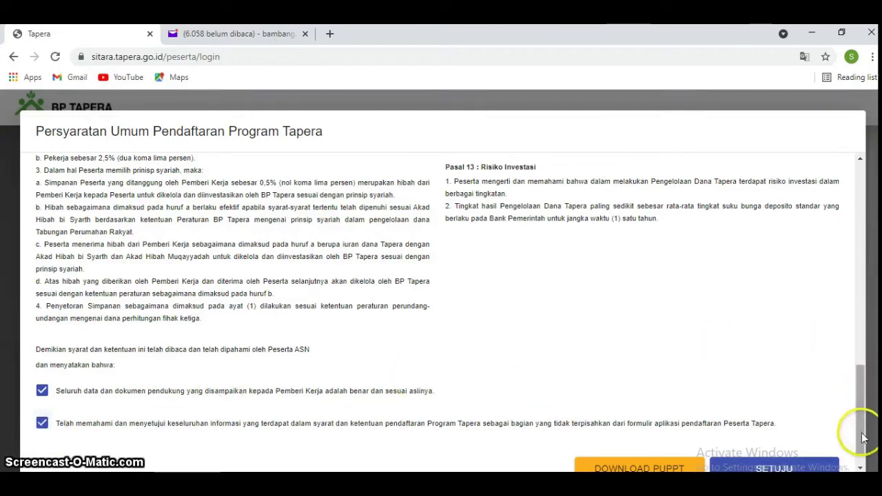
pyautogui.click(862, 468)
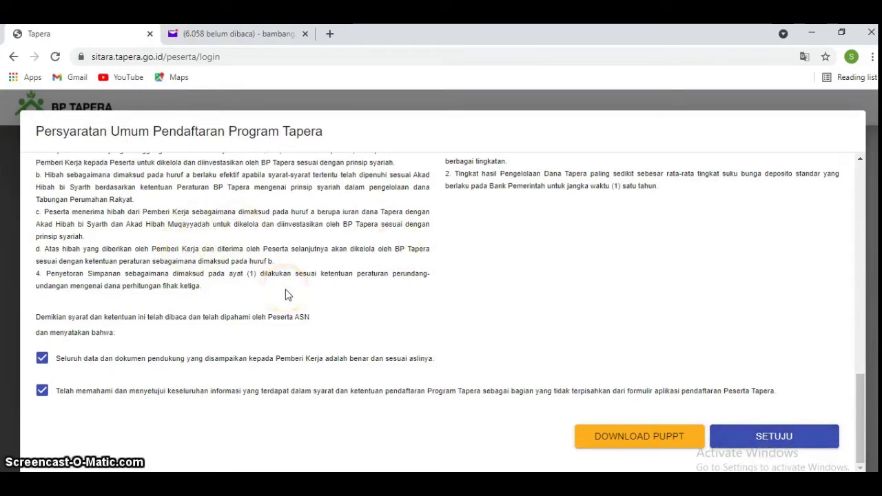
pyautogui.click(512, 273)
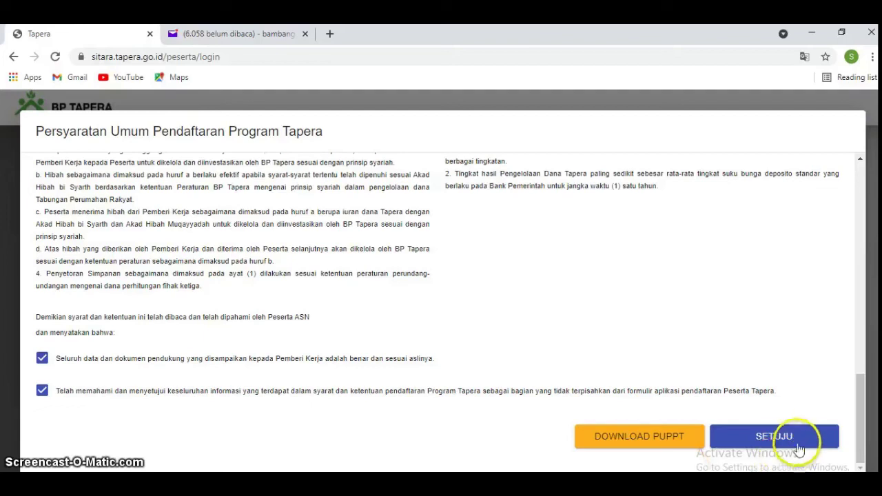
pyautogui.click(774, 437)
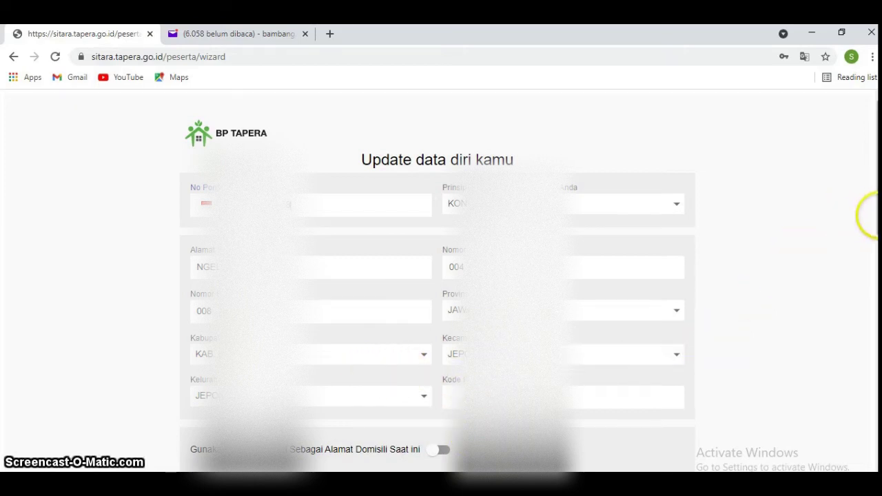
# - Scroll the Update data diri kamu wizard down to the Alamat Domisili fields
pyautogui.moveTo(870, 215); pyautogui.dragTo(861, 296)
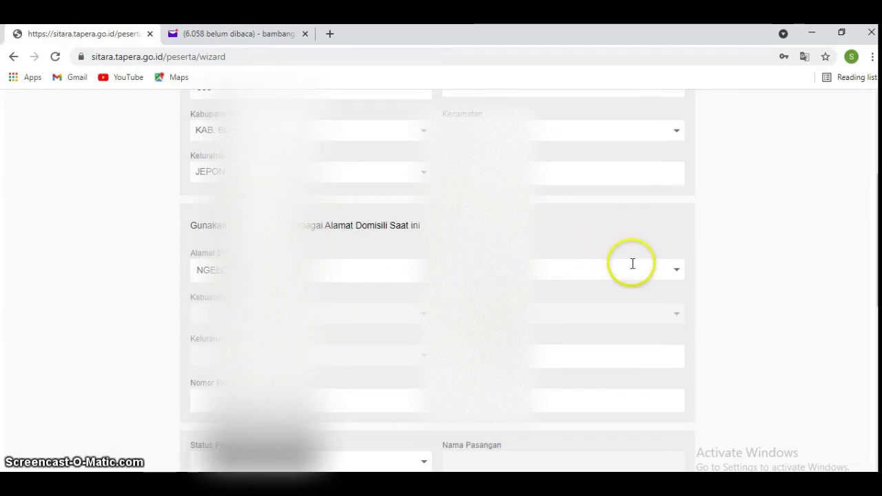
# - Choose JAWA TENGAH as the domicile province
pyautogui.click(676, 277)
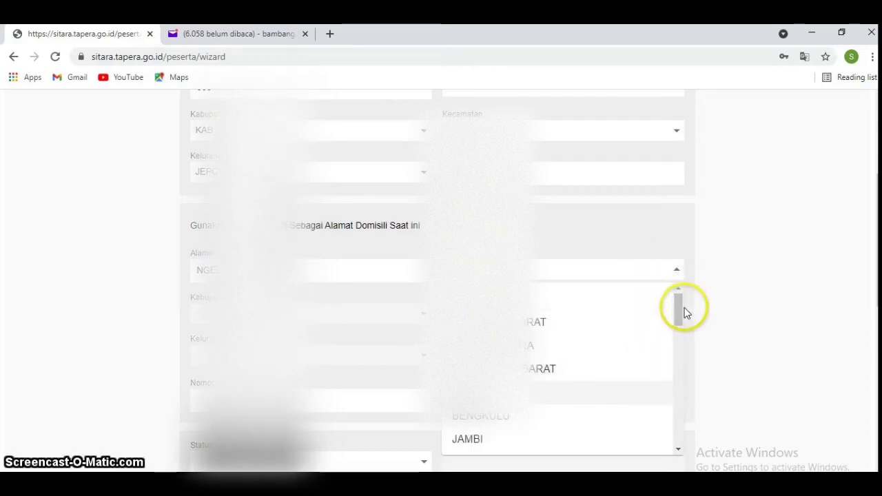
pyautogui.moveTo(677, 316); pyautogui.dragTo(676, 354)
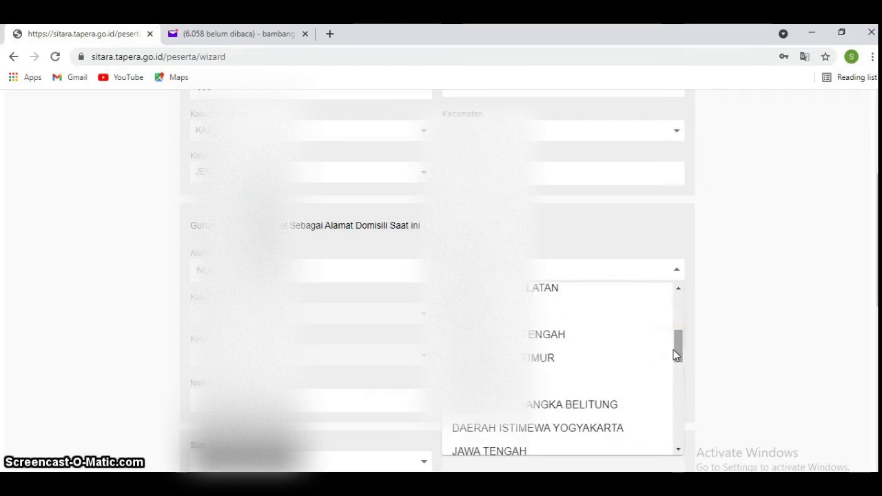
pyautogui.click(526, 455)
pyautogui.click(584, 329)
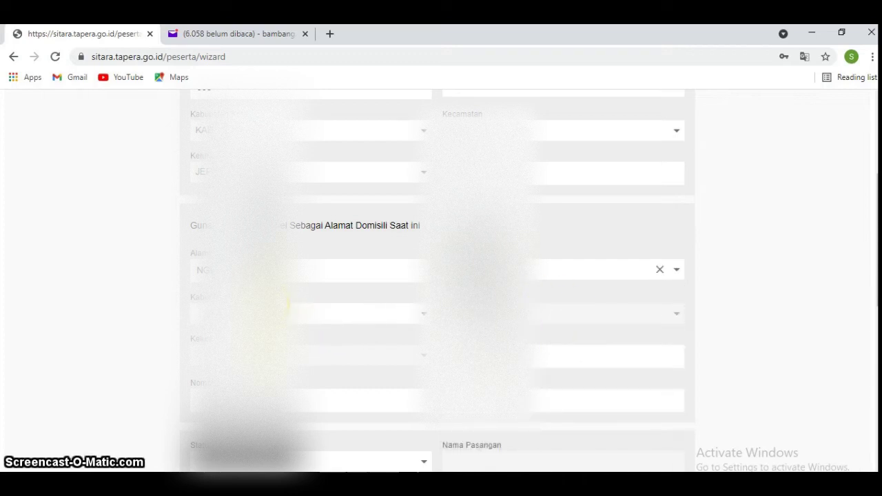
# - Pick the domicile regency, district and village from their dropdowns
pyautogui.click(423, 316)
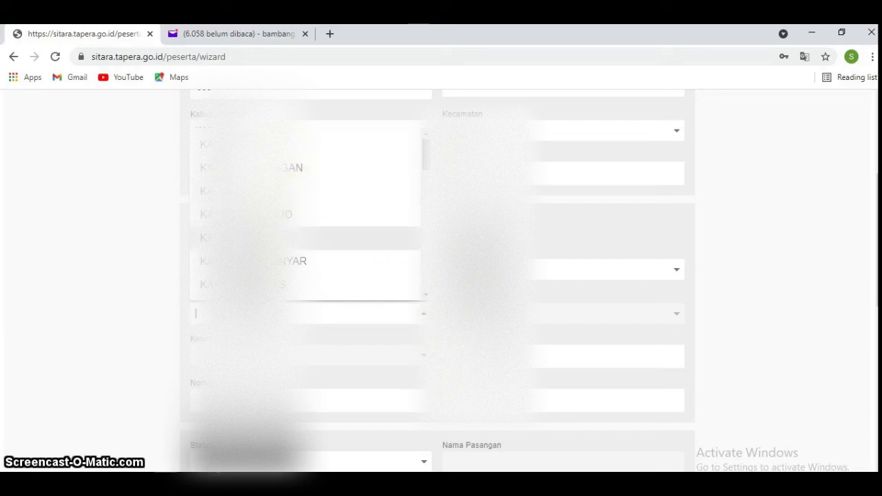
pyautogui.click(303, 238)
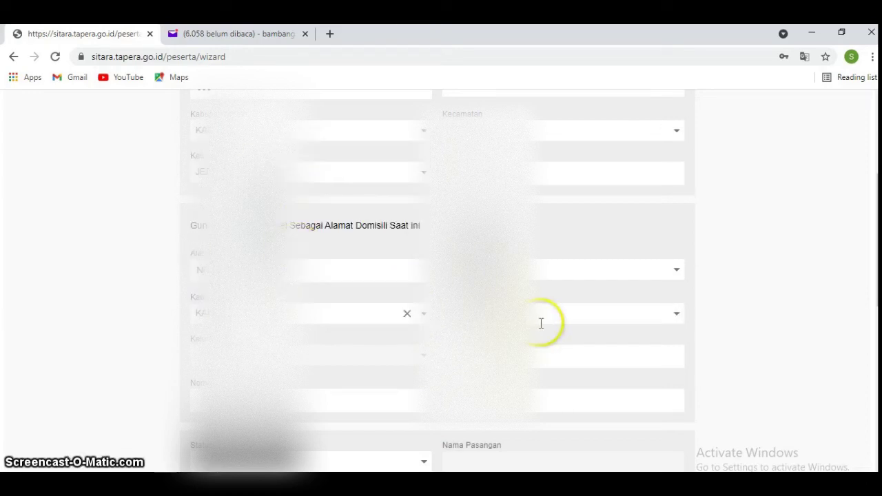
pyautogui.click(676, 318)
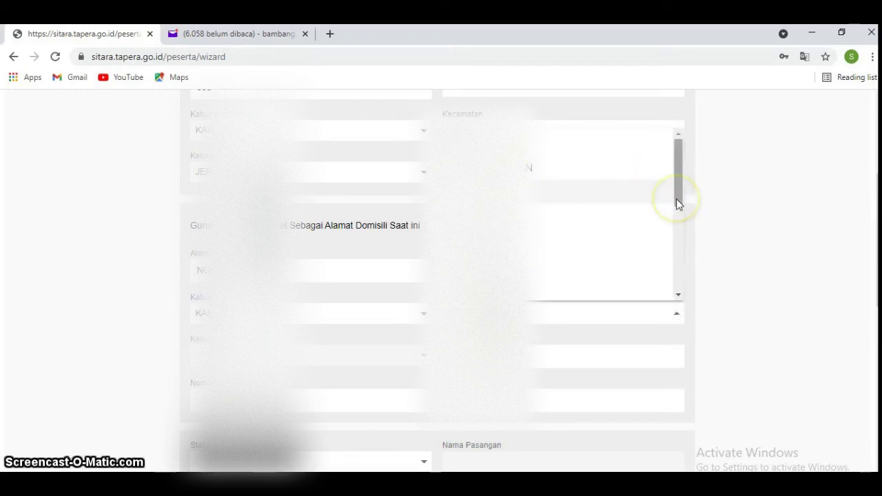
pyautogui.moveTo(676, 198); pyautogui.dragTo(652, 305)
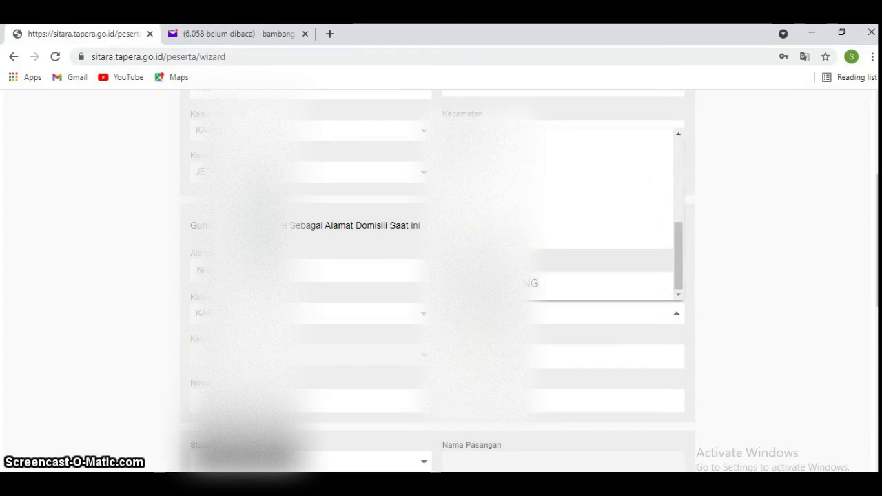
pyautogui.click(524, 261)
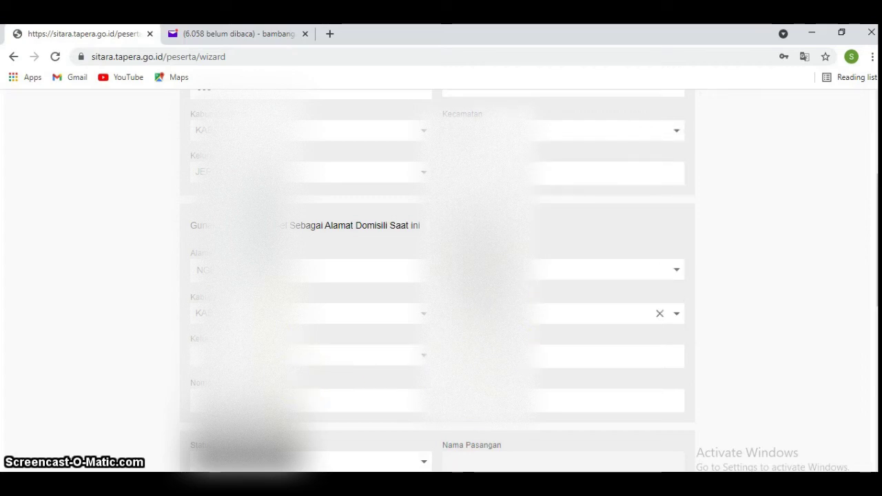
pyautogui.click(234, 355)
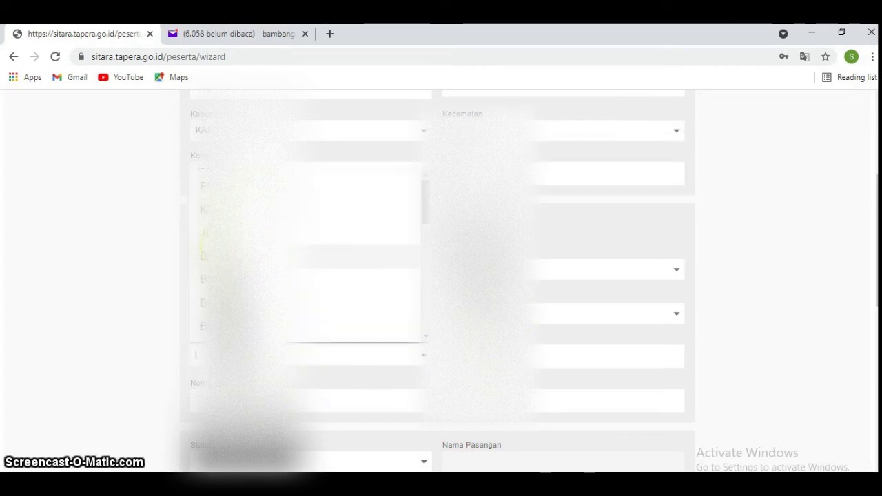
pyautogui.click(207, 233)
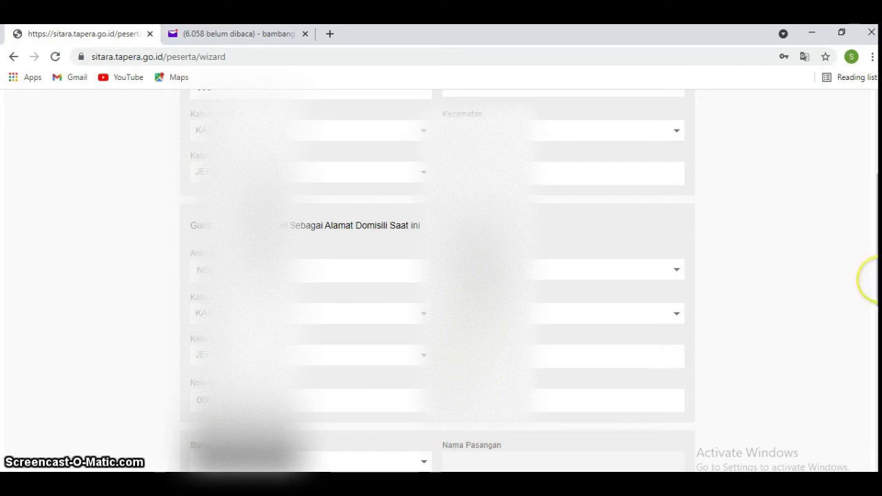
# - Choose the second marital status, paste the spouse's NIK, and pick the option adding two date fields
pyautogui.scroll(-3, 868, 310)
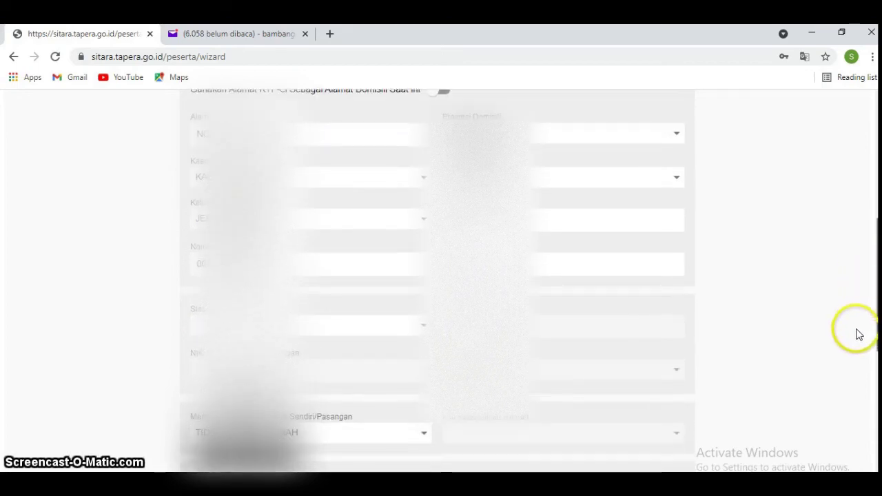
pyautogui.scroll(-1, 852, 351)
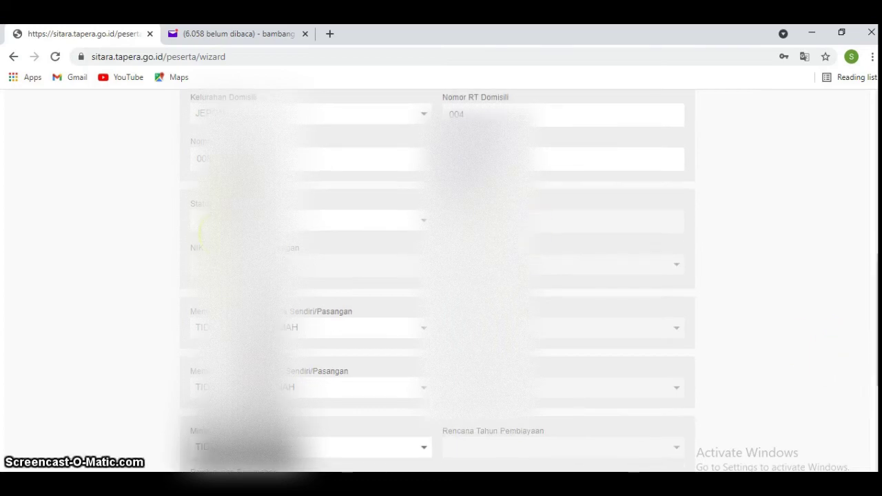
pyautogui.click(423, 227)
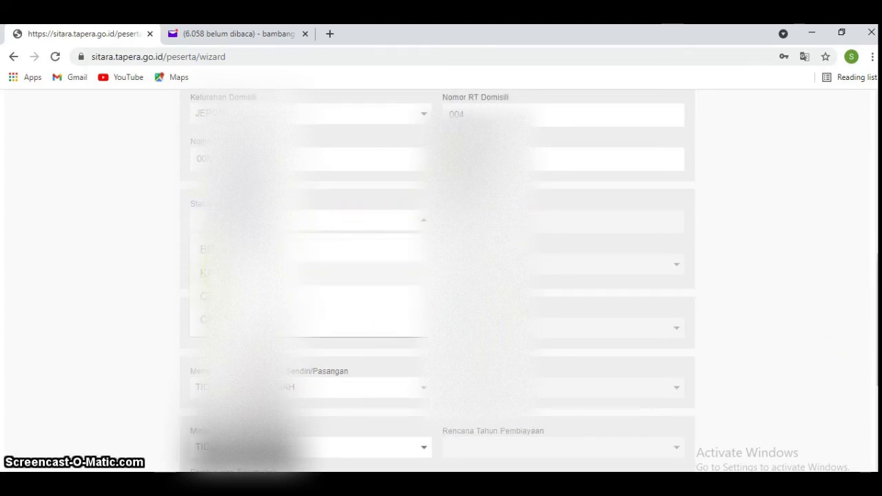
pyautogui.click(311, 273)
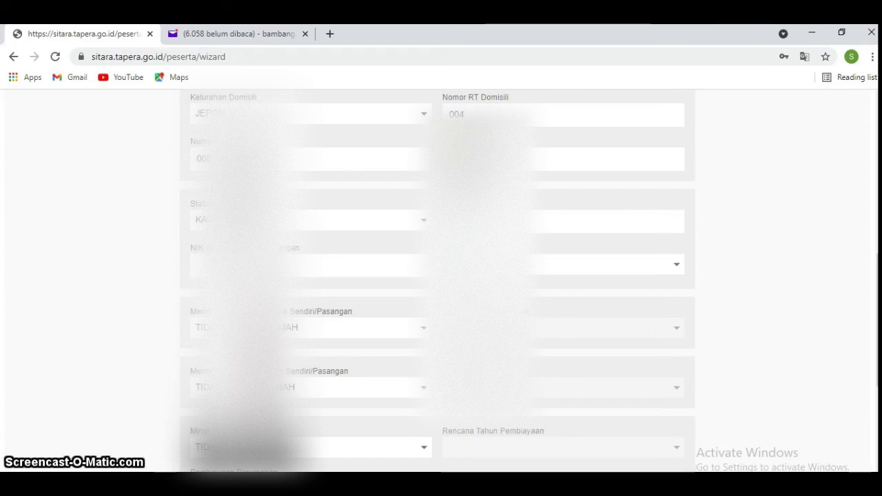
pyautogui.click(288, 267)
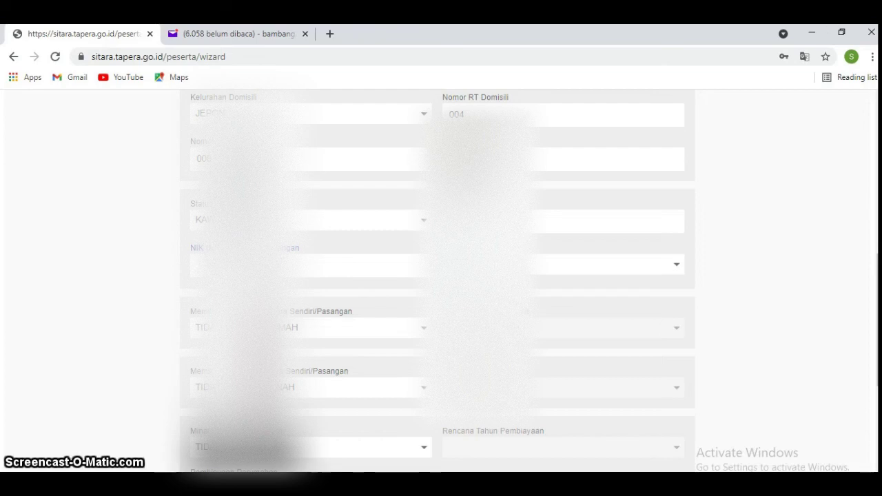
pyautogui.hotkey('ctrl', 'v')
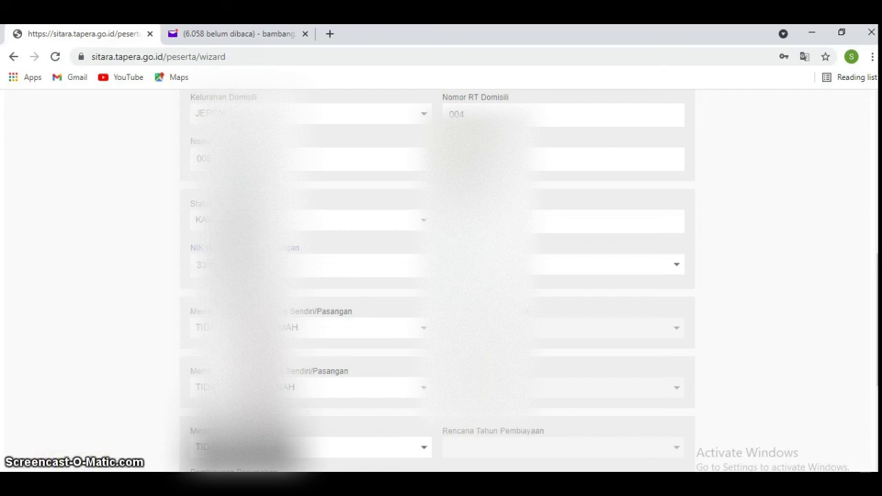
pyautogui.click(678, 267)
pyautogui.click(561, 306)
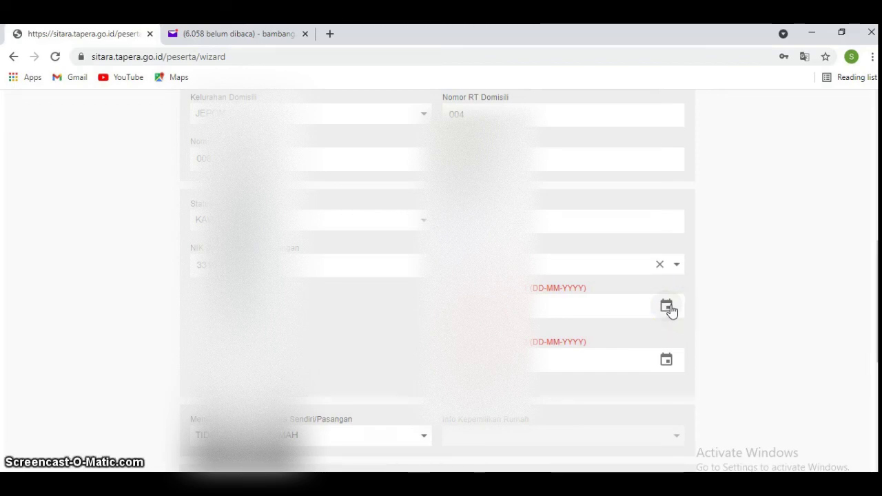
# - Set the first date to 05-07-1999 with the calendar picker
pyautogui.click(644, 310)
pyautogui.click(667, 308)
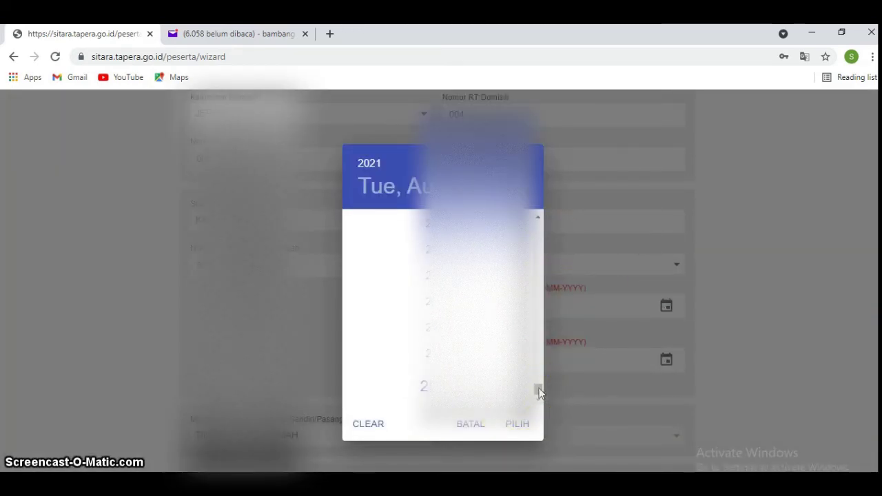
pyautogui.moveTo(539, 391)
pyautogui.mouseDown()
pyautogui.moveTo(543, 311)
pyautogui.moveTo(538, 390)
pyautogui.mouseUp()
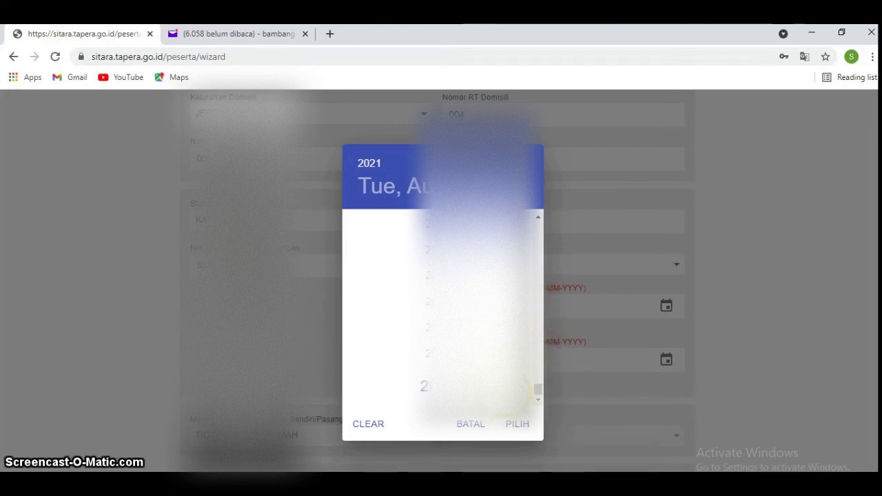
pyautogui.click(539, 391)
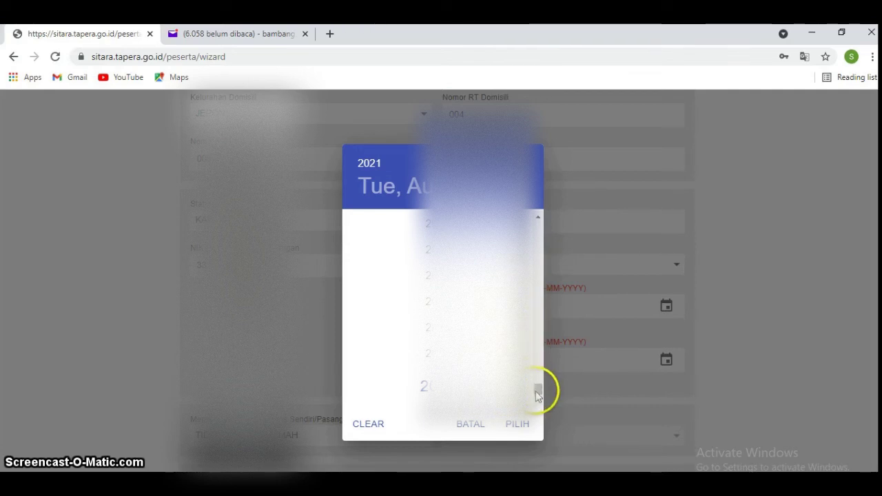
pyautogui.moveTo(538, 394); pyautogui.dragTo(540, 357)
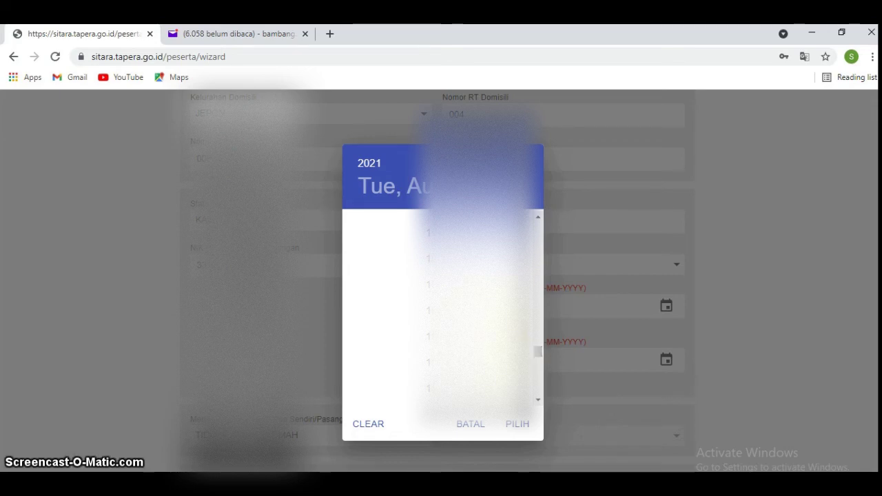
pyautogui.click(536, 341)
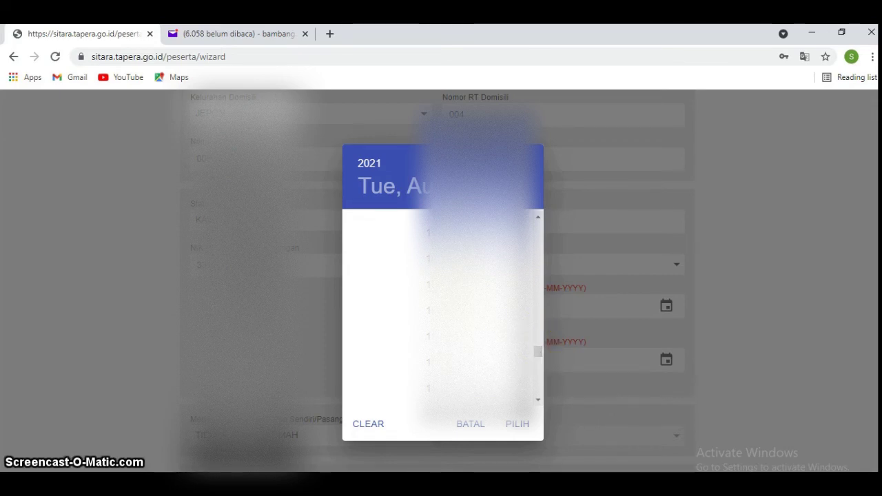
pyautogui.moveTo(535, 348); pyautogui.dragTo(536, 359)
pyautogui.click(539, 401)
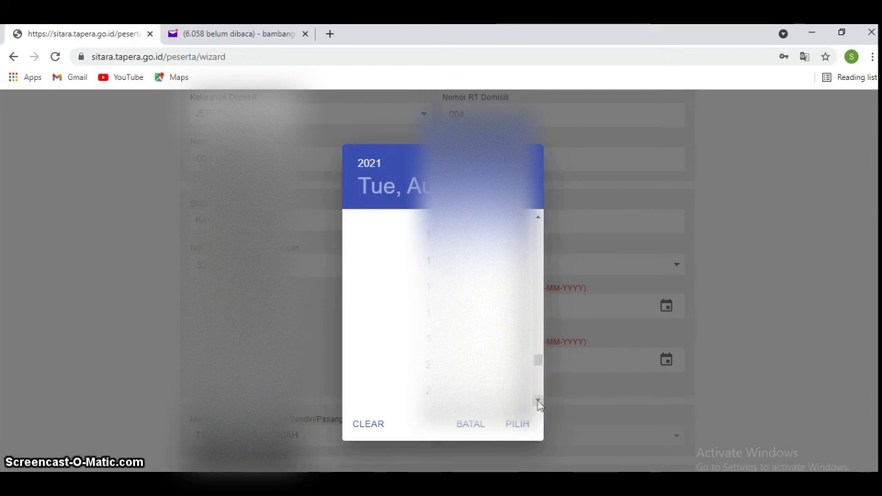
pyautogui.click(430, 339)
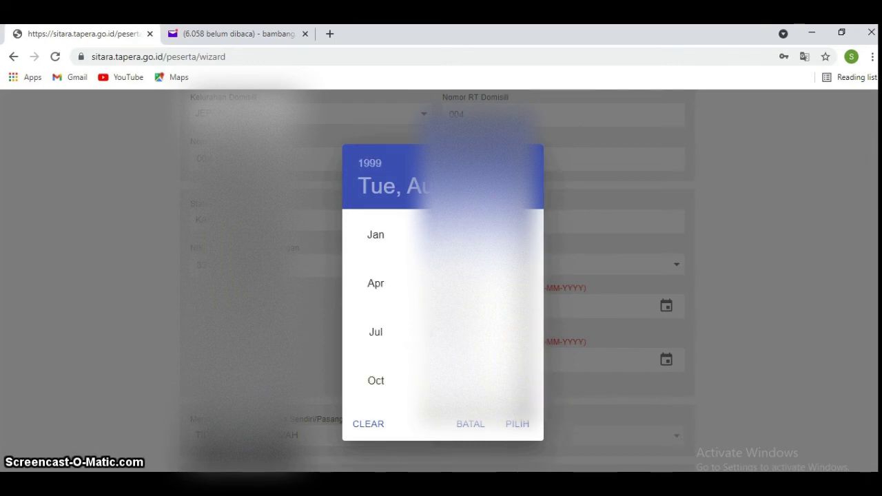
pyautogui.click(535, 326)
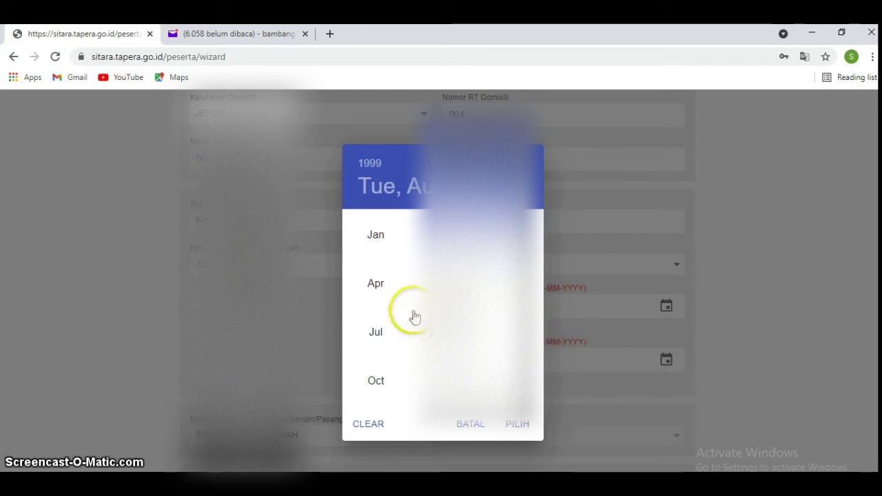
pyautogui.click(376, 333)
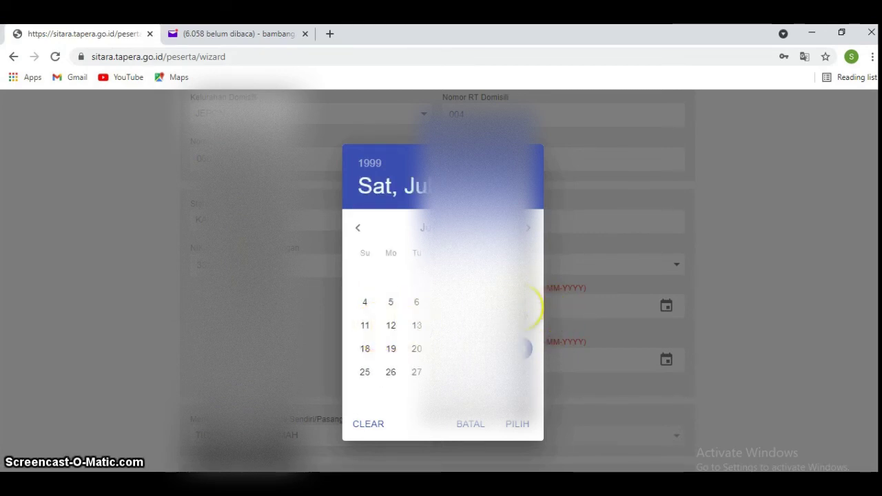
pyautogui.click(391, 303)
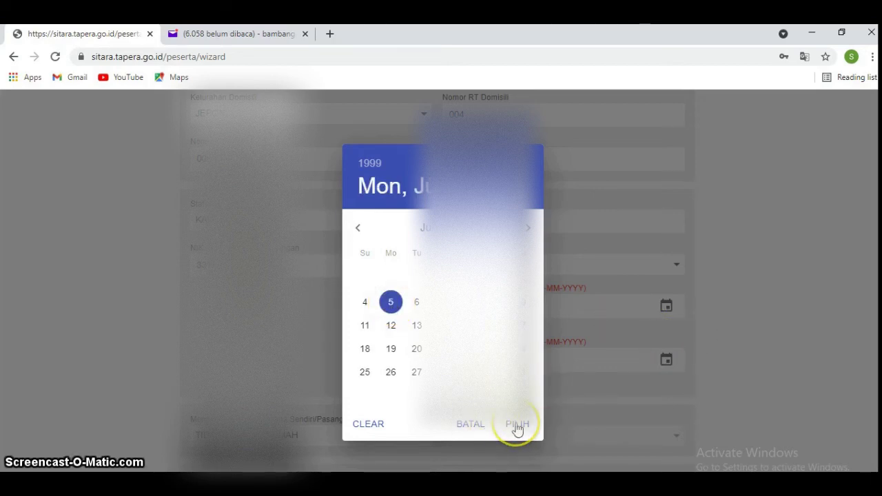
pyautogui.click(517, 426)
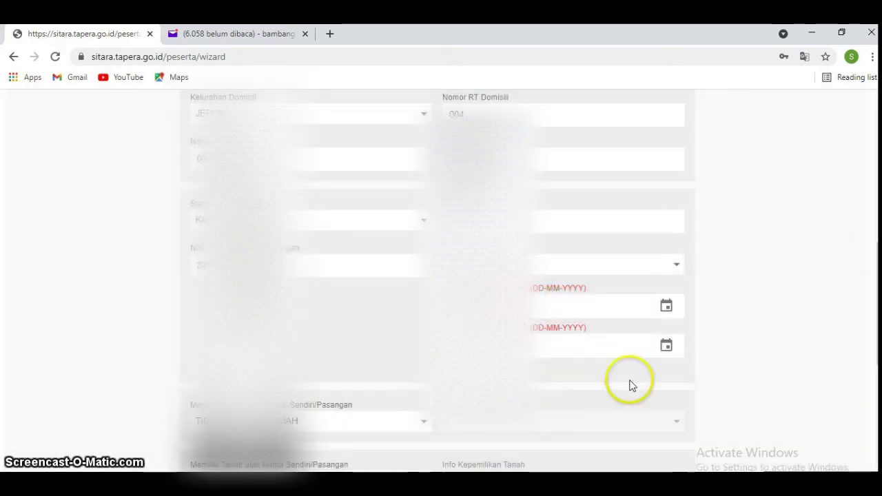
# - Set the second date to a day in September 2005
pyautogui.click(666, 347)
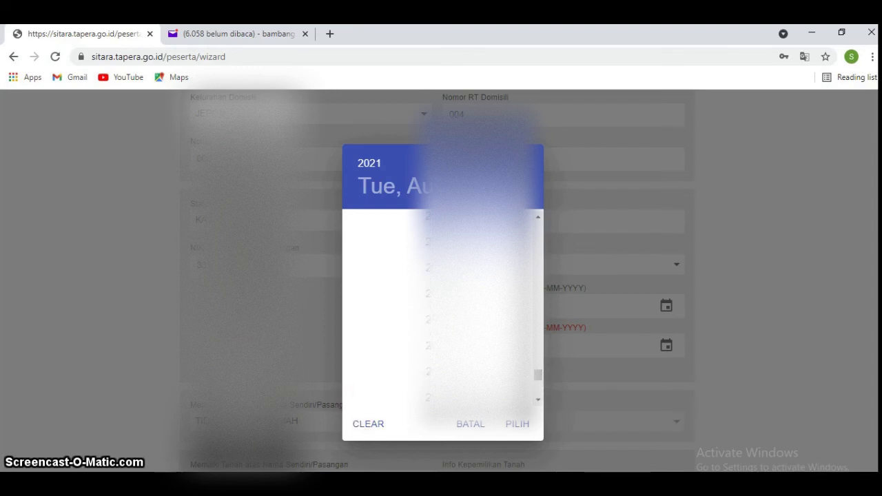
pyautogui.moveTo(539, 377); pyautogui.dragTo(424, 349)
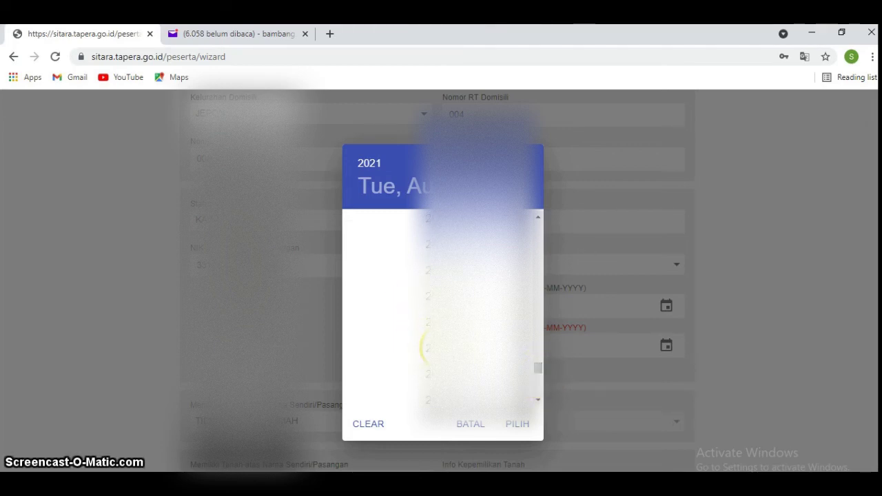
pyautogui.click(424, 348)
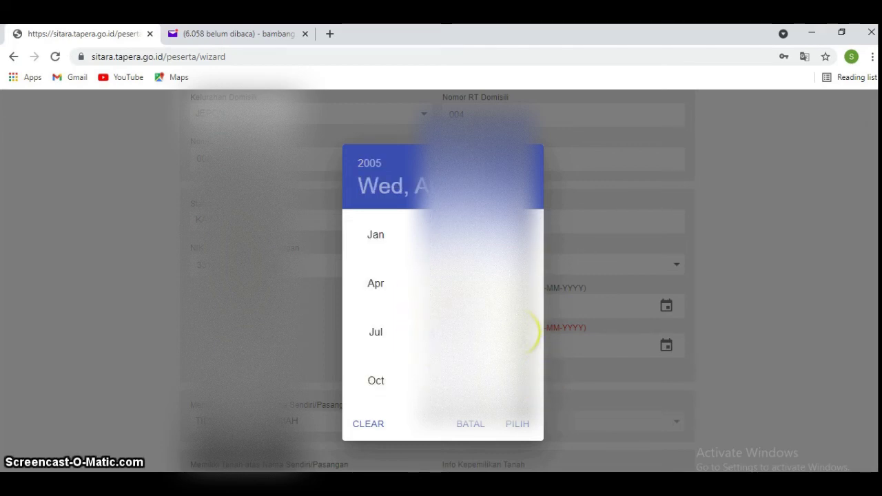
pyautogui.click(521, 332)
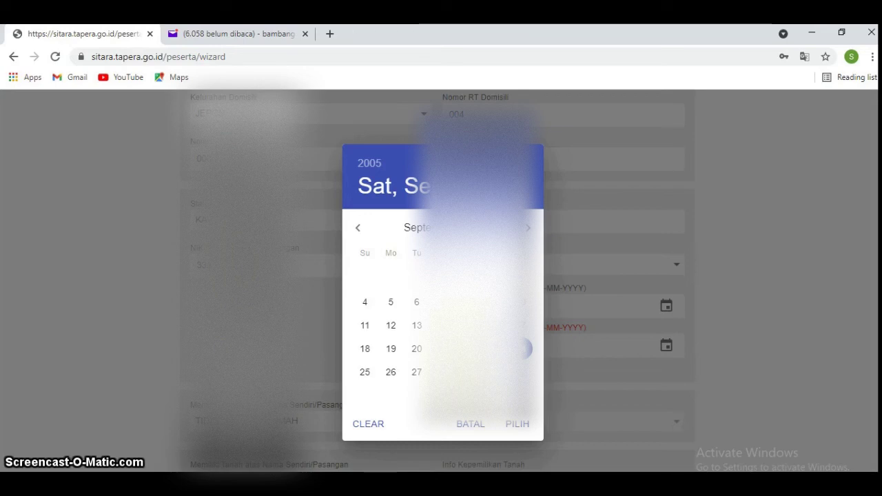
pyautogui.click(469, 326)
pyautogui.click(517, 426)
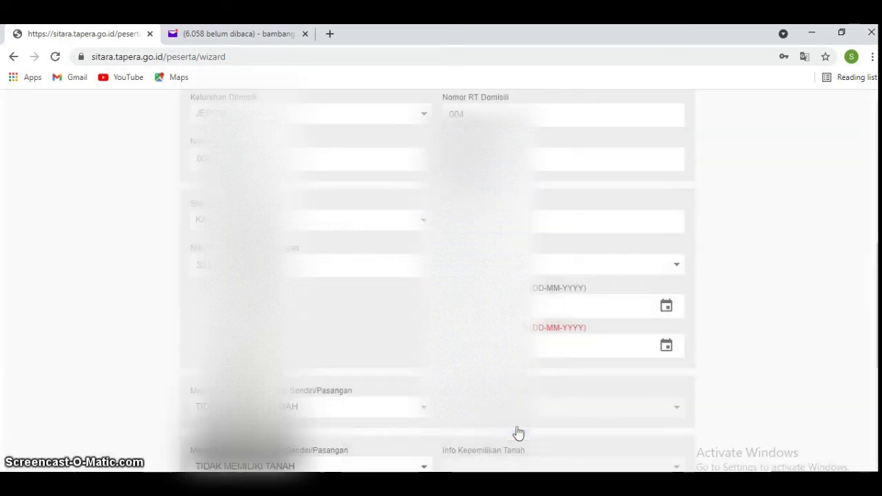
# - Record that a house is owned, registered in the participant's own name
pyautogui.click(583, 366)
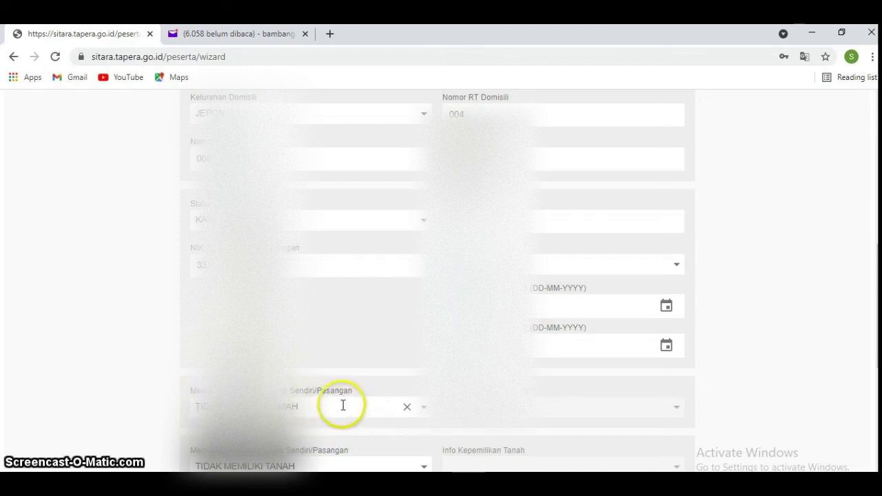
pyautogui.click(423, 414)
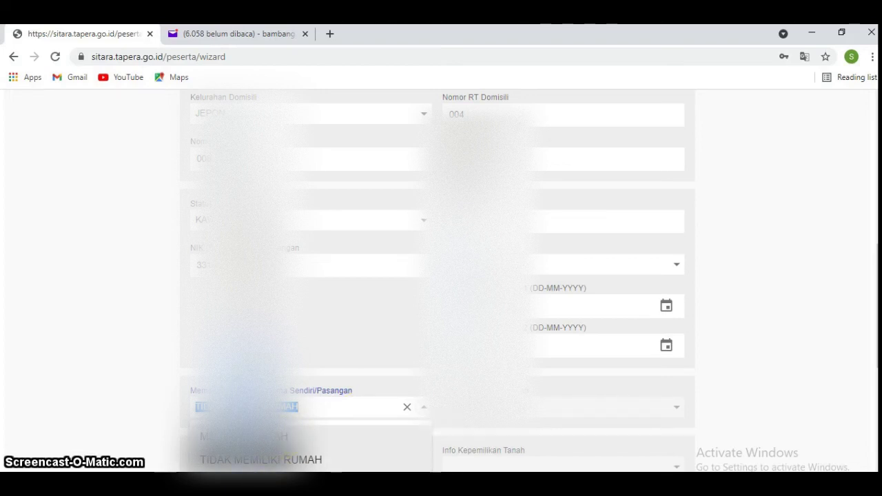
pyautogui.click(289, 436)
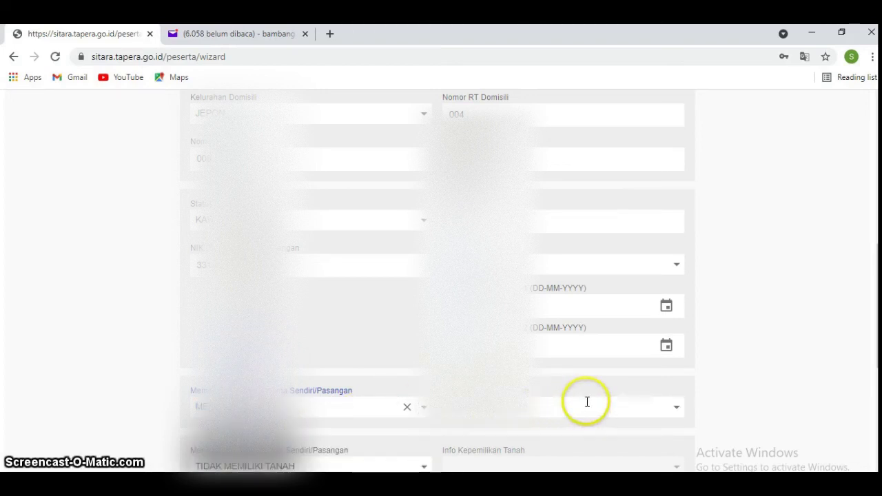
pyautogui.click(677, 411)
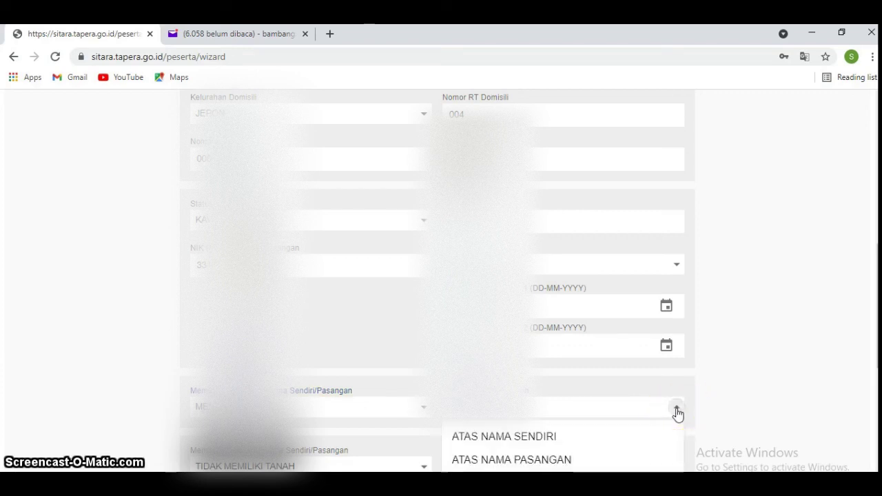
pyautogui.click(549, 437)
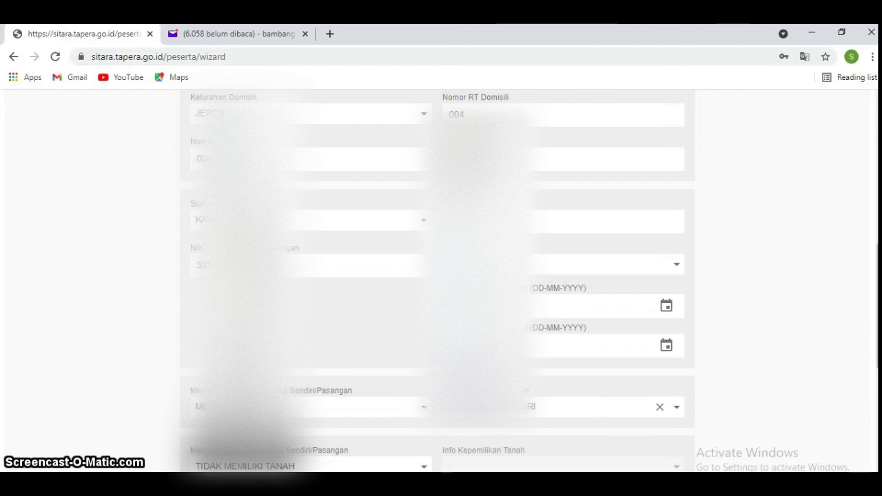
# - Record that land is owned, registered in the participant's own name
pyautogui.moveTo(877, 330); pyautogui.dragTo(877, 373)
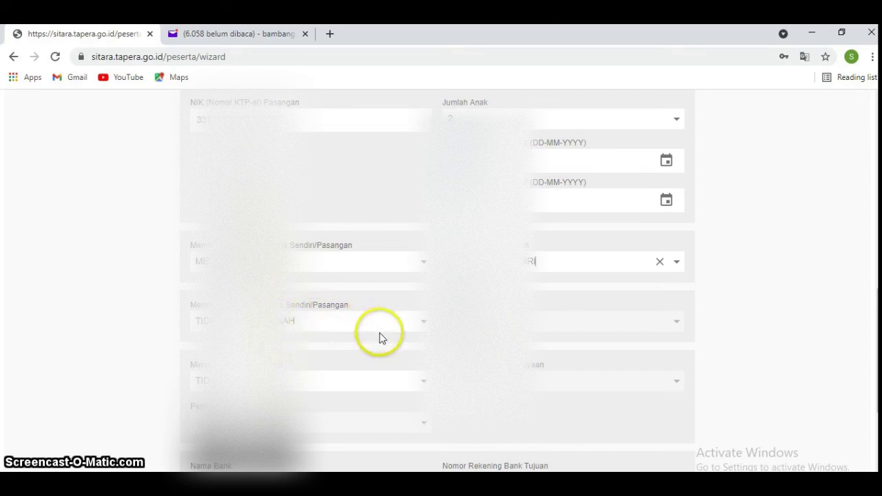
pyautogui.click(421, 323)
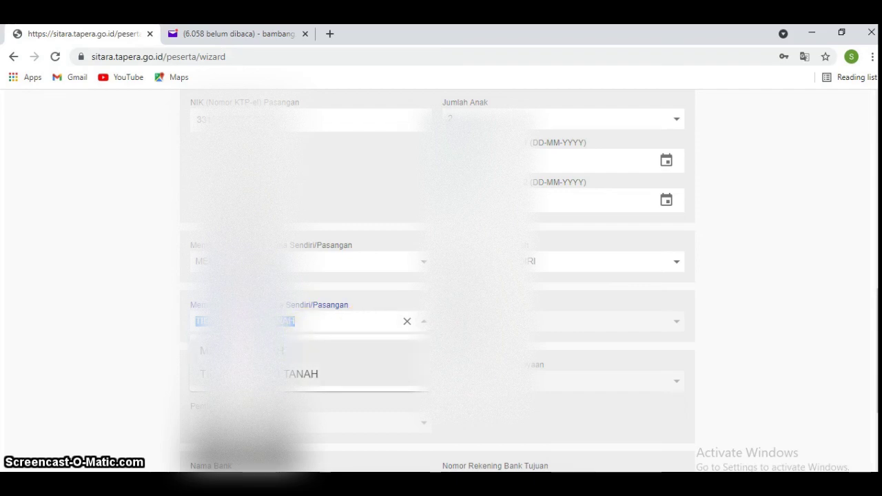
pyautogui.click(241, 351)
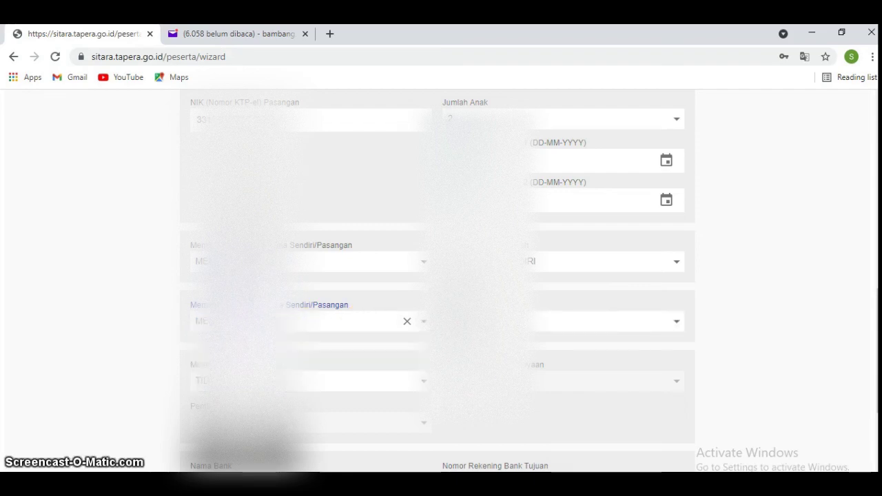
pyautogui.click(677, 326)
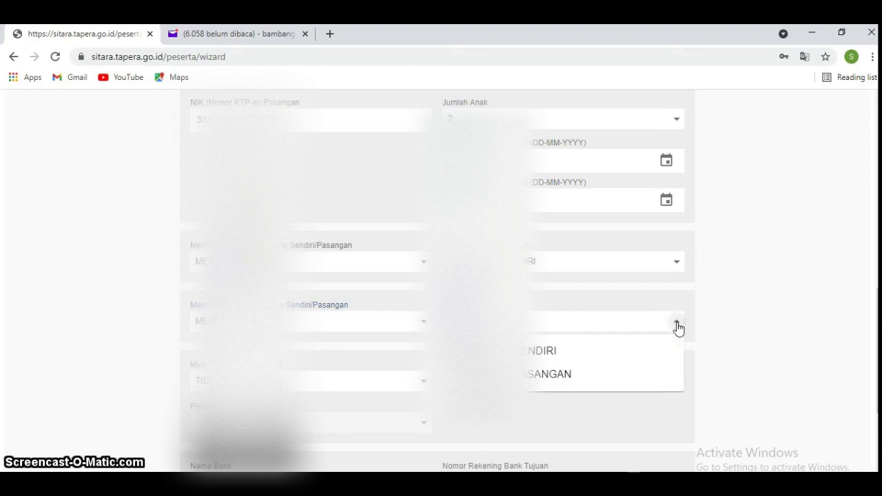
pyautogui.click(550, 352)
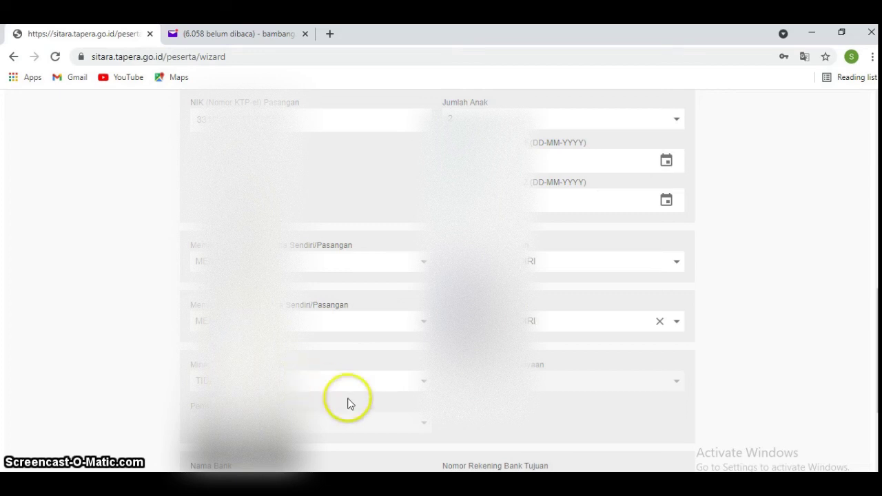
# - Begin changing the Minat Pembiayaan Tapera answer to YA
pyautogui.click(424, 385)
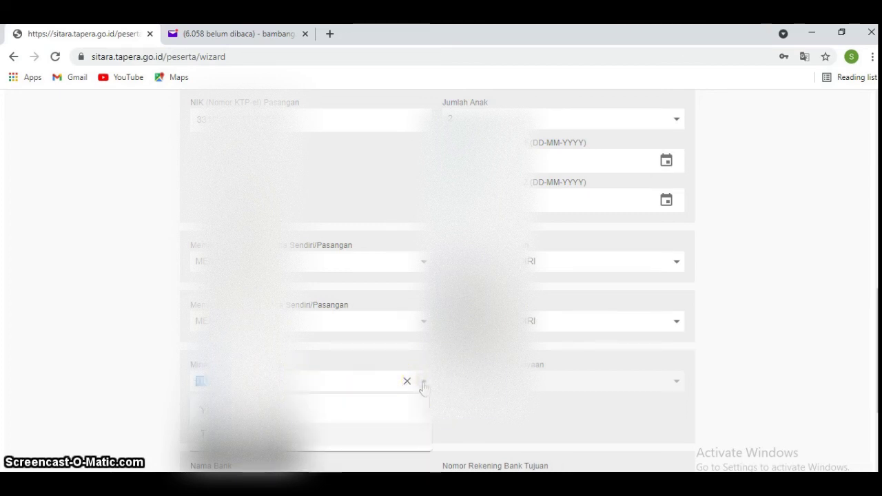
pyautogui.click(306, 376)
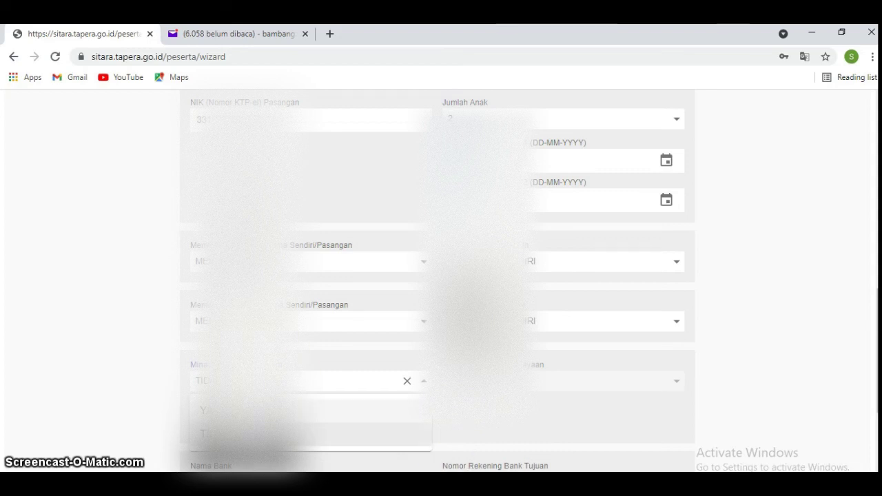
pyautogui.click(294, 378)
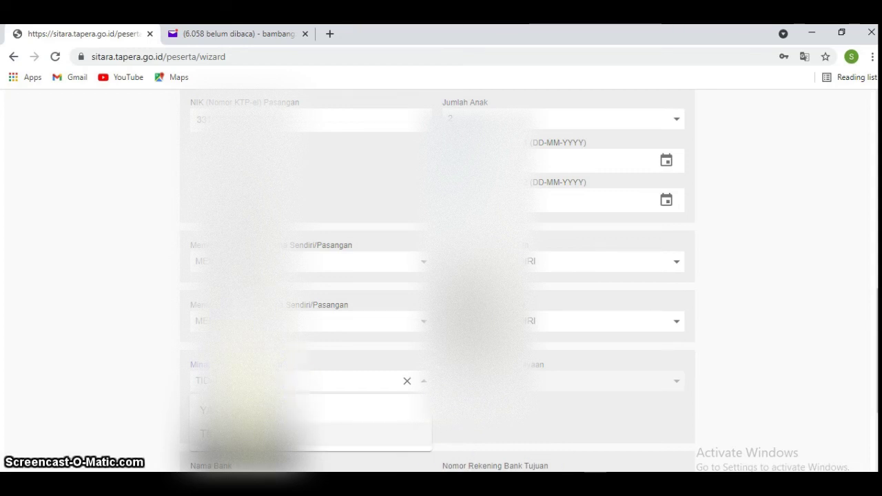
# - Select YA with a financing plan and house credit type, then switch the answer back to TIDAK
pyautogui.click(206, 411)
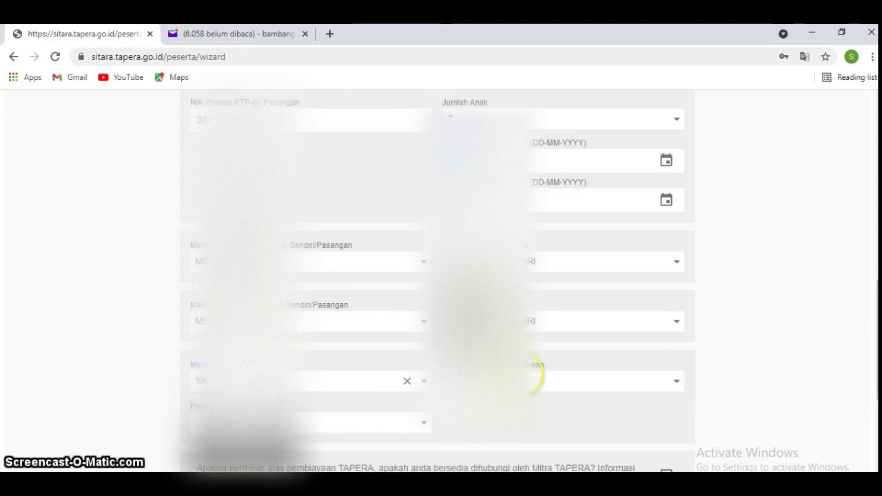
pyautogui.click(677, 384)
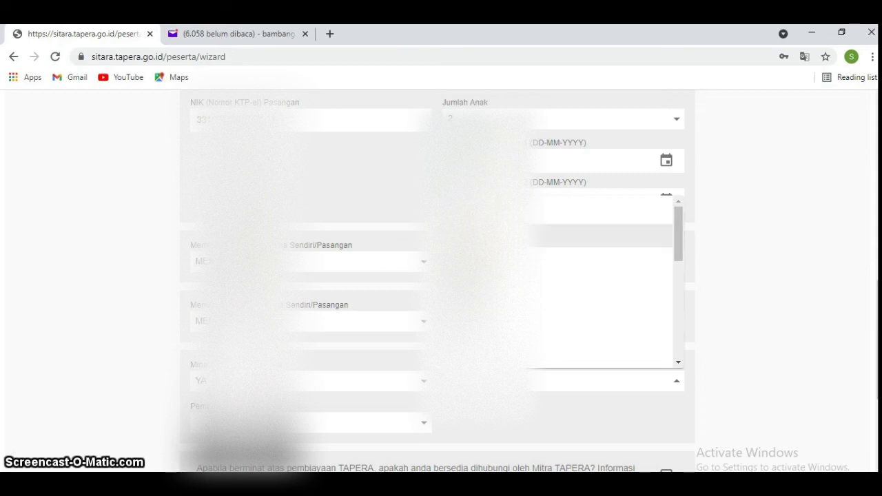
pyautogui.click(482, 236)
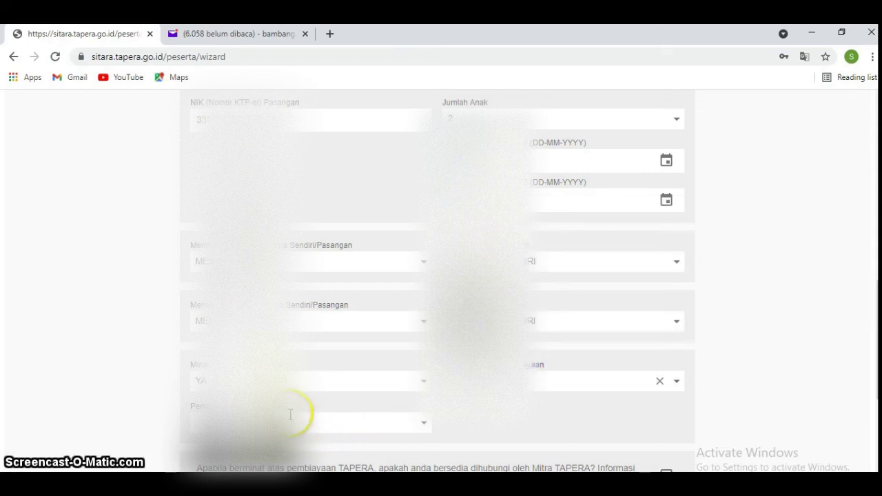
pyautogui.click(425, 429)
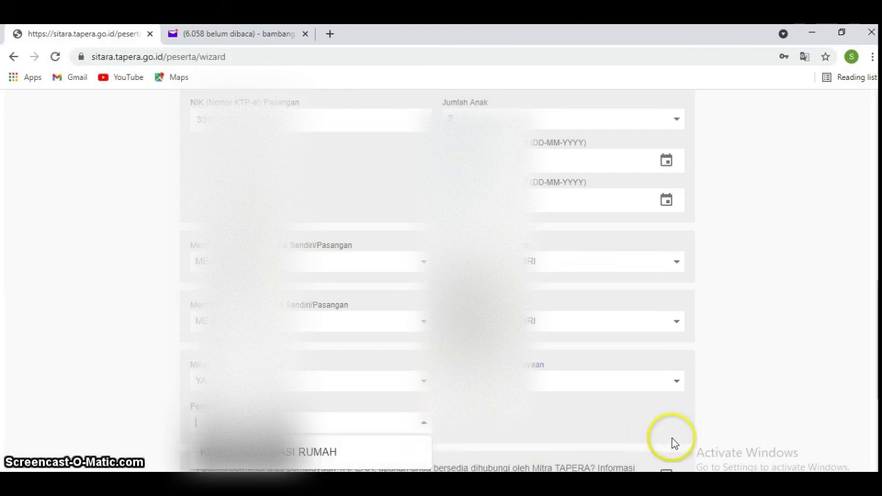
pyautogui.scroll(-1, 870, 375)
pyautogui.scroll(-1, 870, 378)
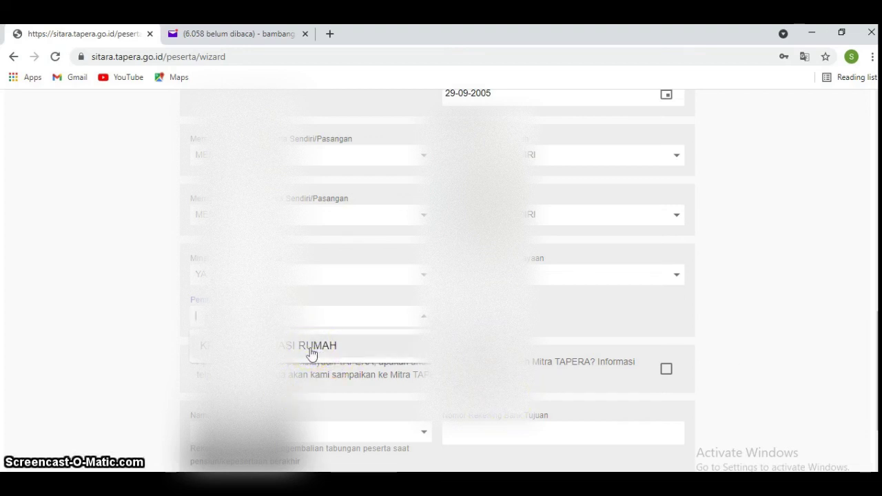
pyautogui.click(312, 350)
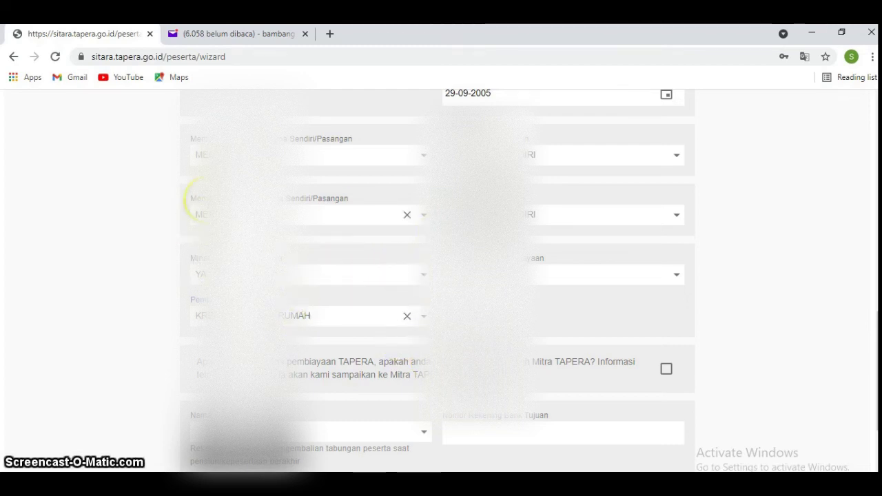
pyautogui.click(413, 275)
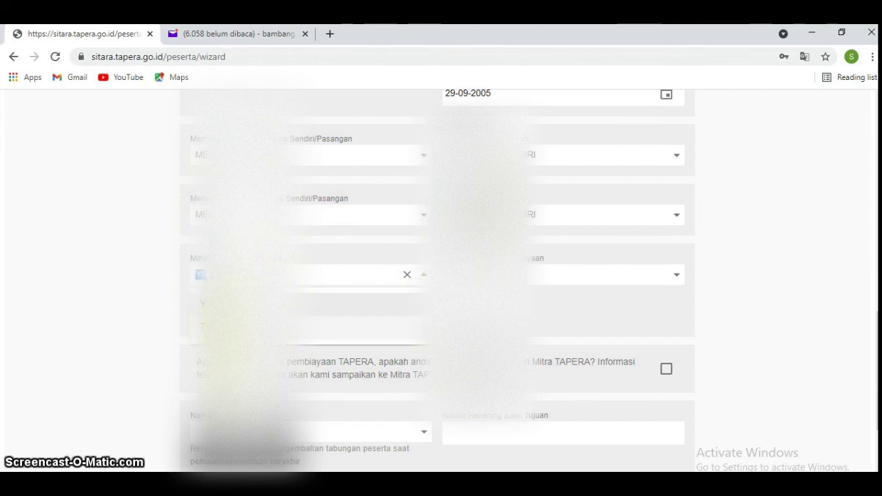
pyautogui.click(386, 329)
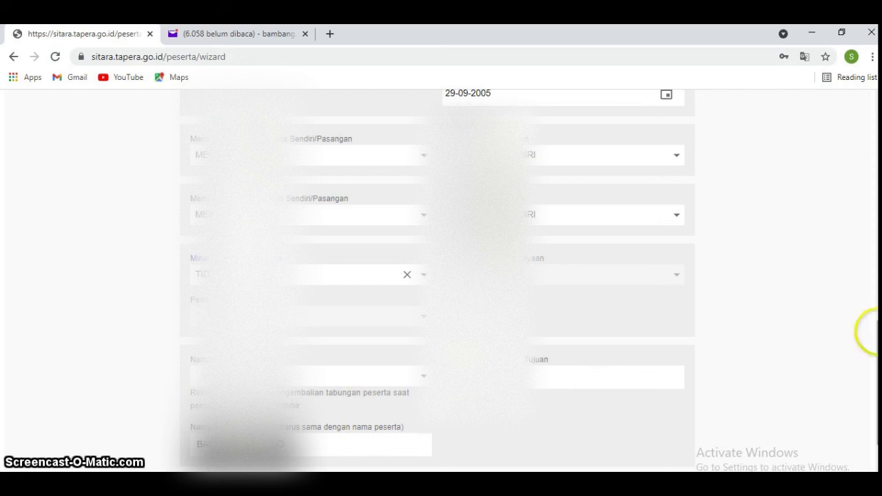
# - Choose the heir's relationship from the relationship dropdown
pyautogui.scroll(-2, 868, 331)
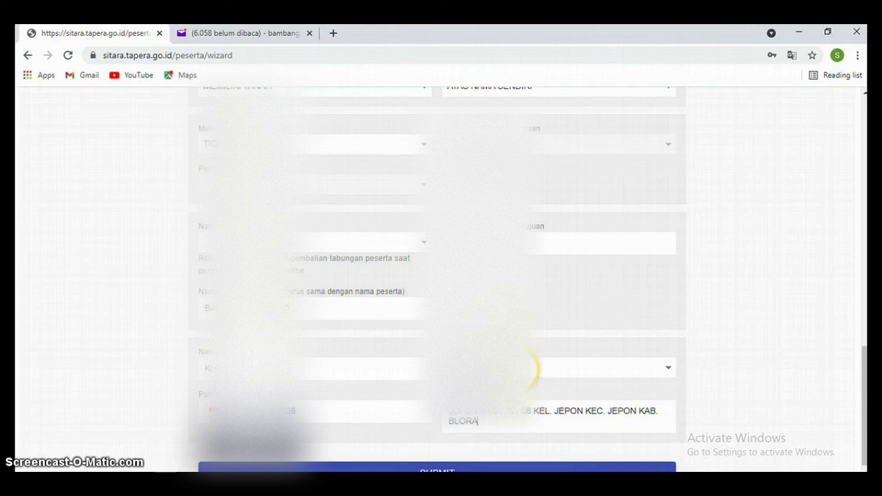
pyautogui.click(528, 366)
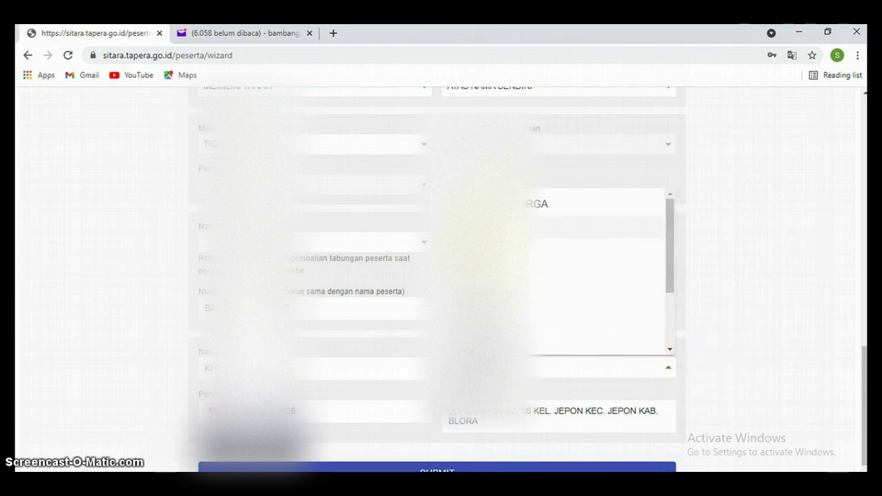
pyautogui.click(586, 250)
# - Submit the participant form, revealing that the bank name is still required
pyautogui.click(216, 430)
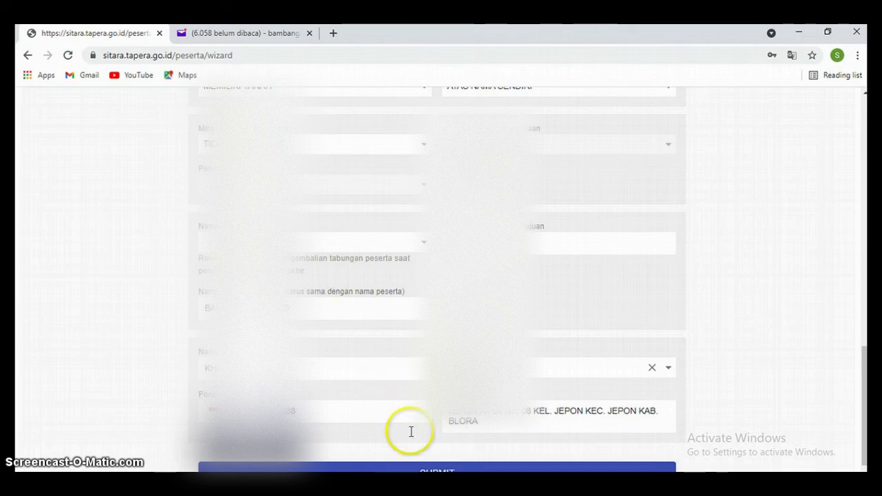
pyautogui.click(415, 469)
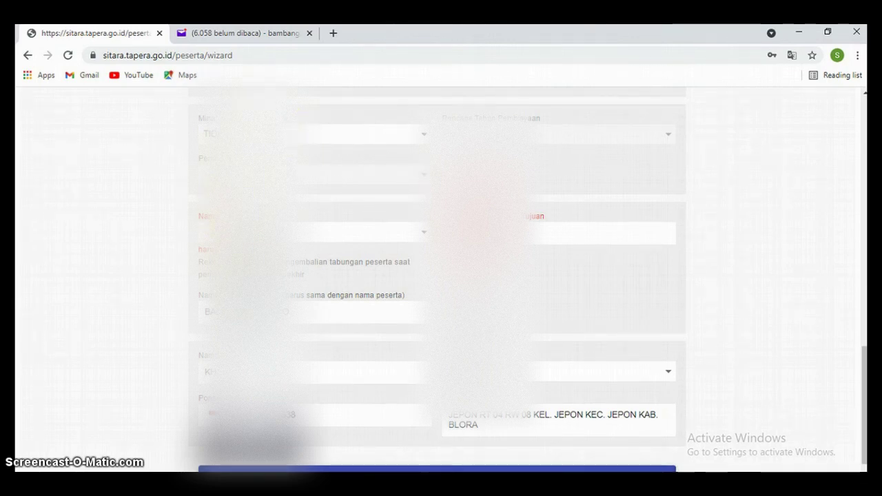
pyautogui.click(202, 241)
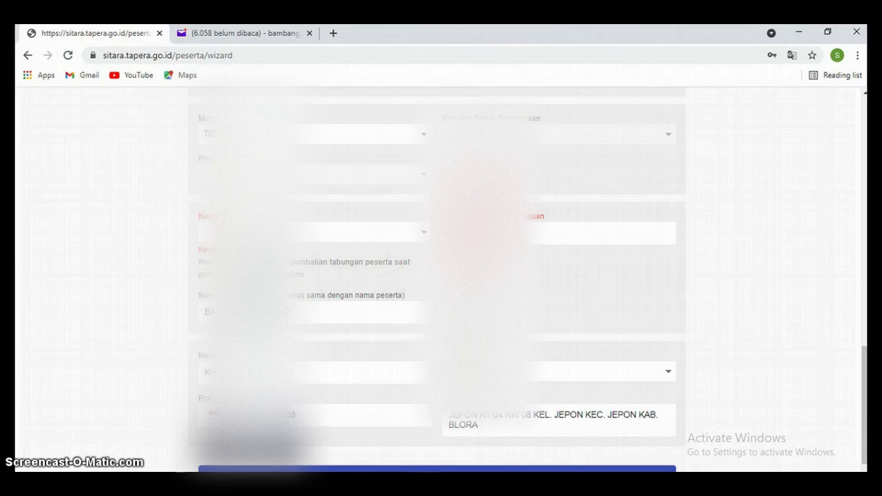
# - Search 'BPD JAWA' in Nama Bank and select BPD Jawa Tengah as the participant's bank
pyautogui.scroll(1, 40, 255)
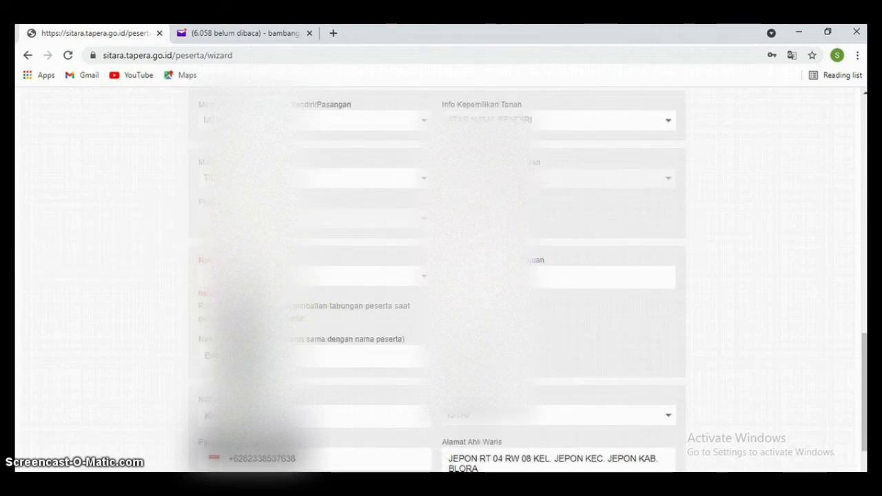
pyautogui.click(310, 275)
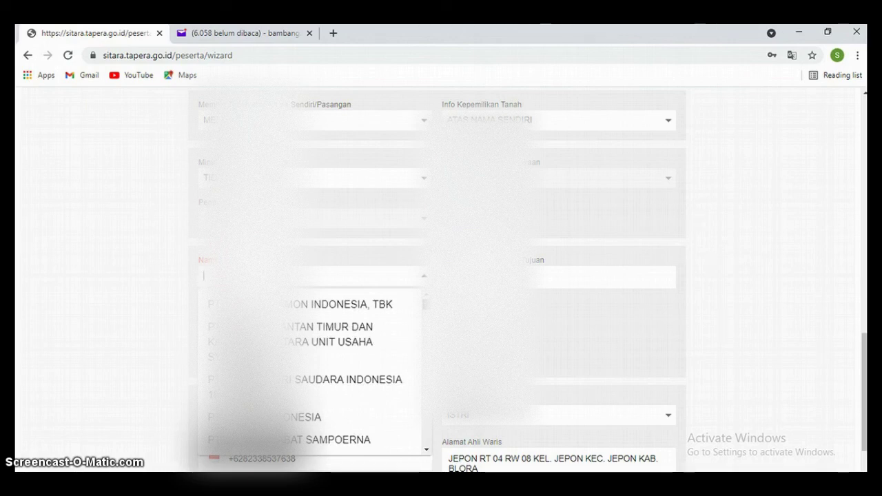
pyautogui.write('D')
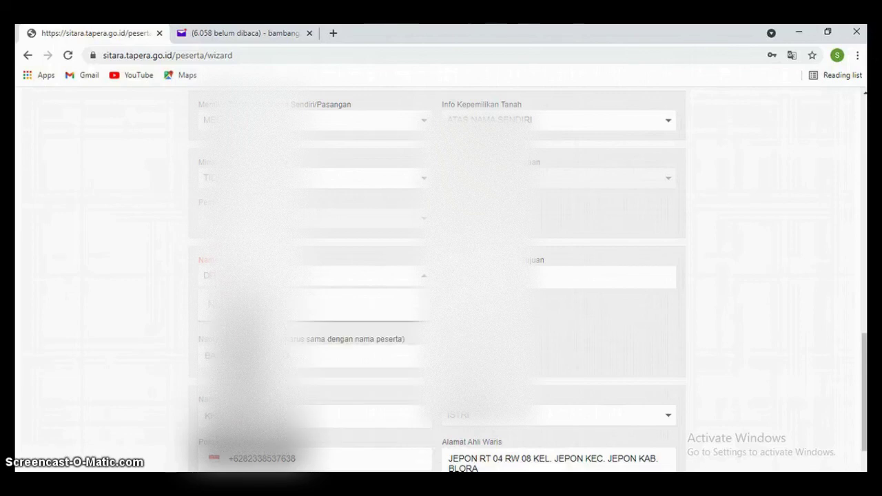
pyautogui.press('BackSpace')
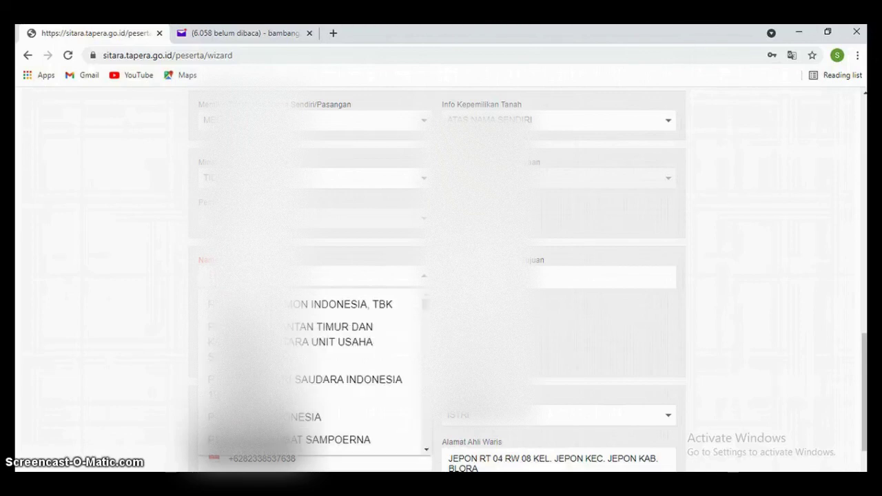
pyautogui.write('BP')
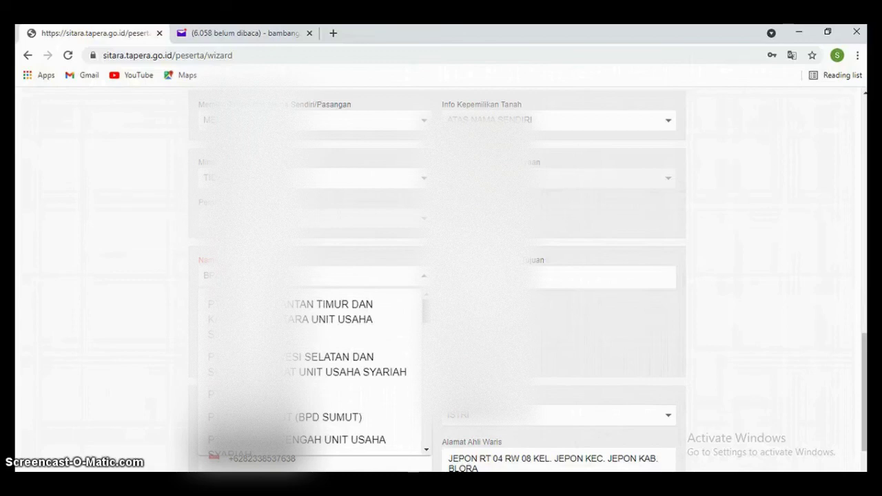
pyautogui.write('D JAWA')
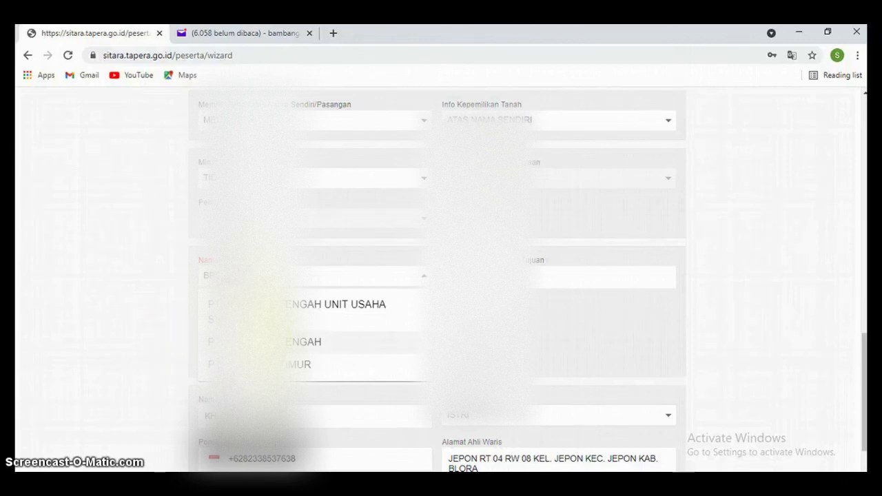
pyautogui.click(303, 342)
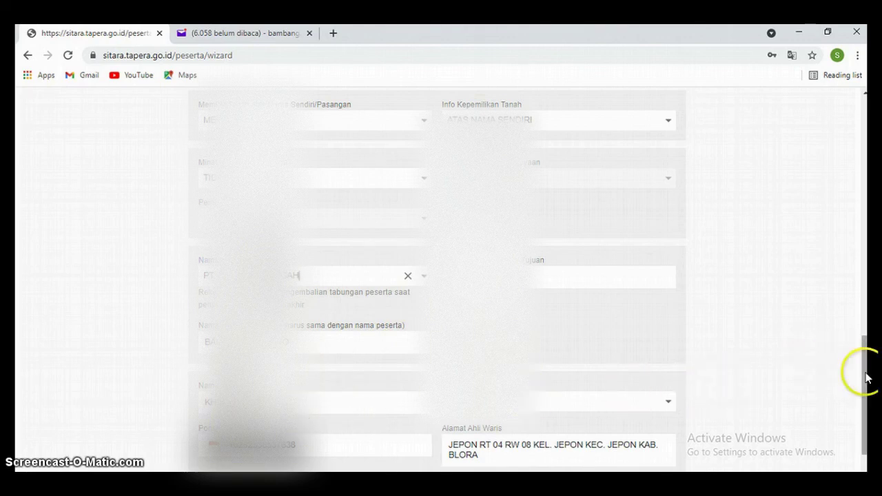
pyautogui.moveTo(862, 378); pyautogui.dragTo(857, 427)
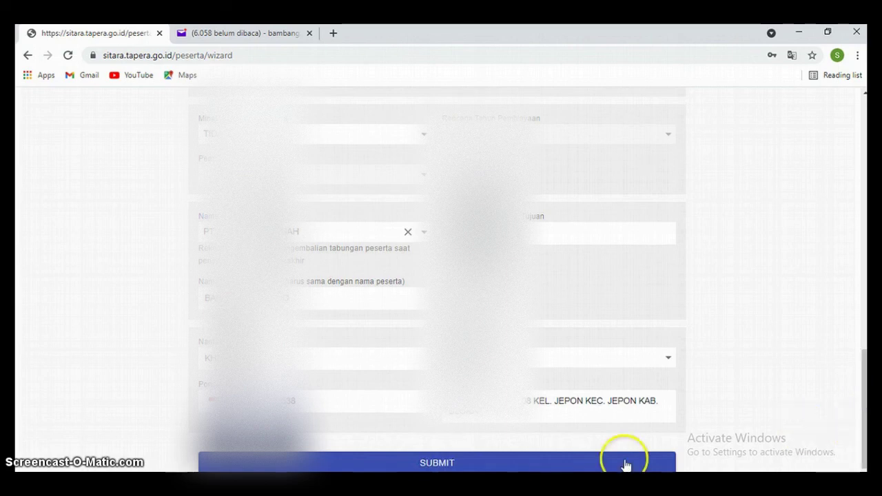
# - Submit the completed form, review the Konfirmasi Edit Data summary, and save it with SIMPAN
pyautogui.click(429, 466)
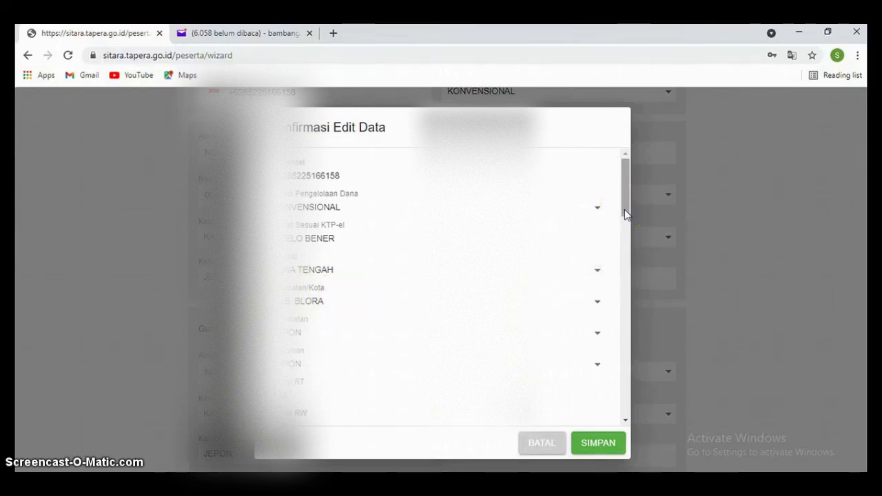
pyautogui.moveTo(625, 212); pyautogui.dragTo(571, 357)
pyautogui.scroll(-3, 570, 359)
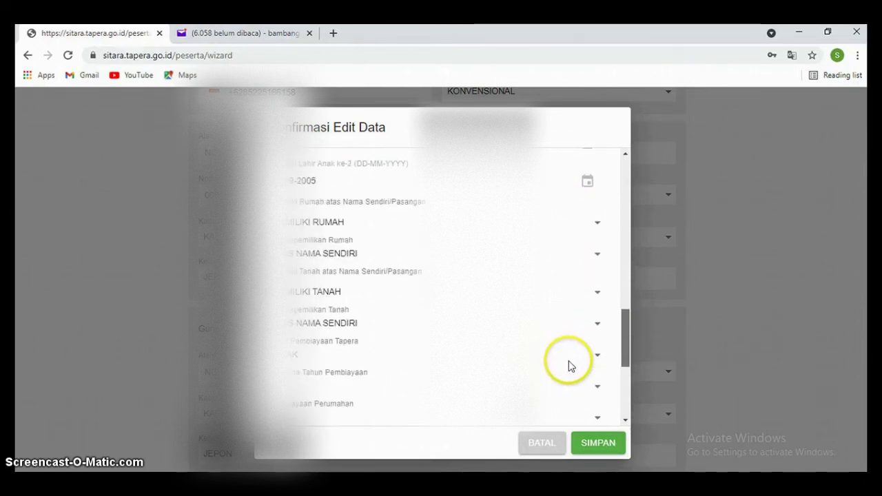
pyautogui.scroll(-5, 563, 378)
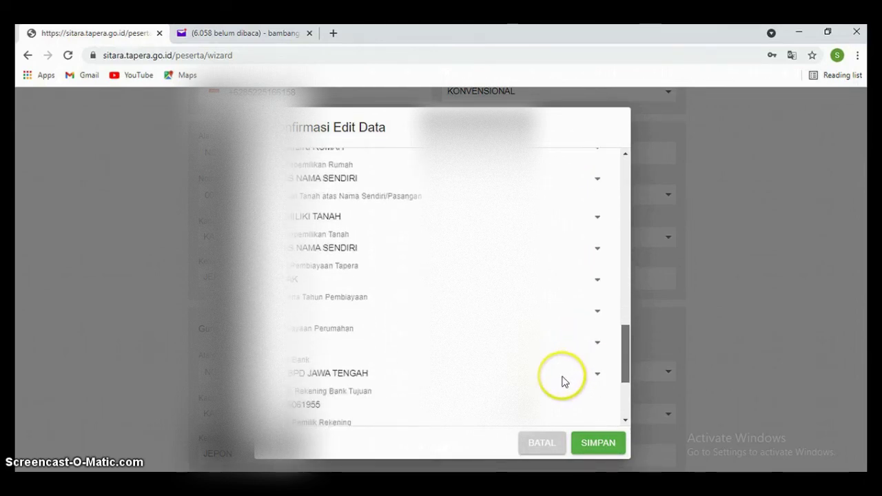
pyautogui.scroll(-2, 555, 406)
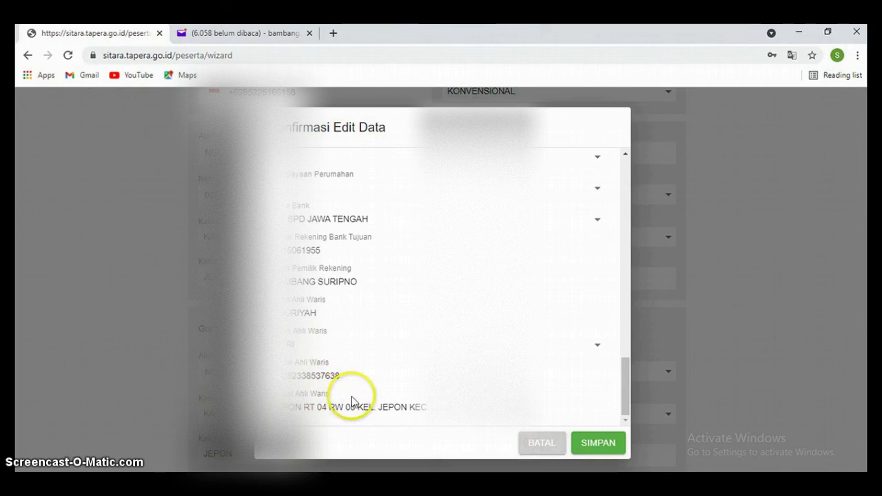
pyautogui.click(605, 447)
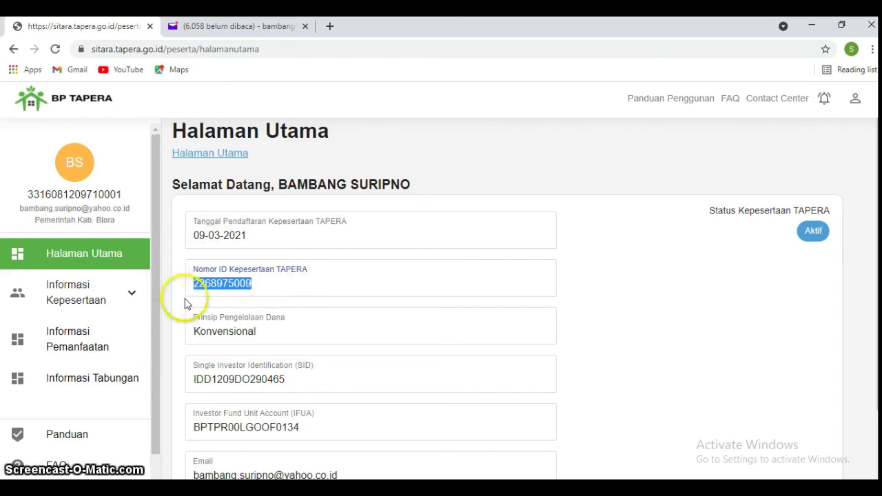
# - Check the Aktif TAPERA membership ID and registration date on the Halaman Utama dashboard
pyautogui.click(289, 283)
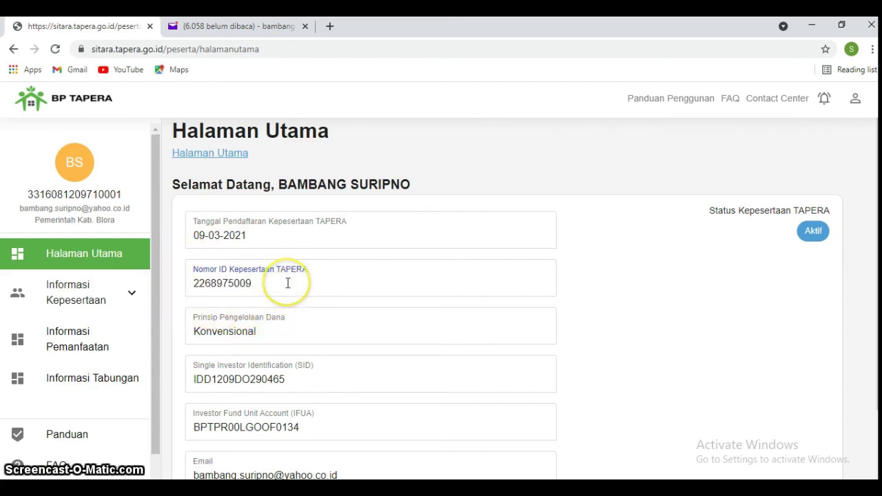